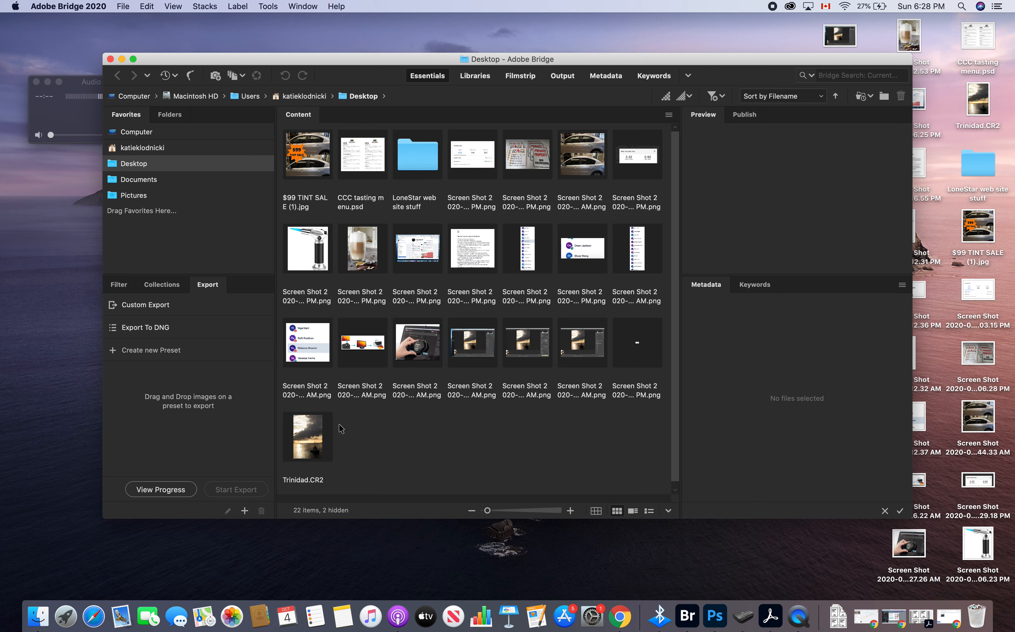
Open Trinidad.CR2 in Camera Raw and expand the Basic adjustments.
double_click(316, 430)
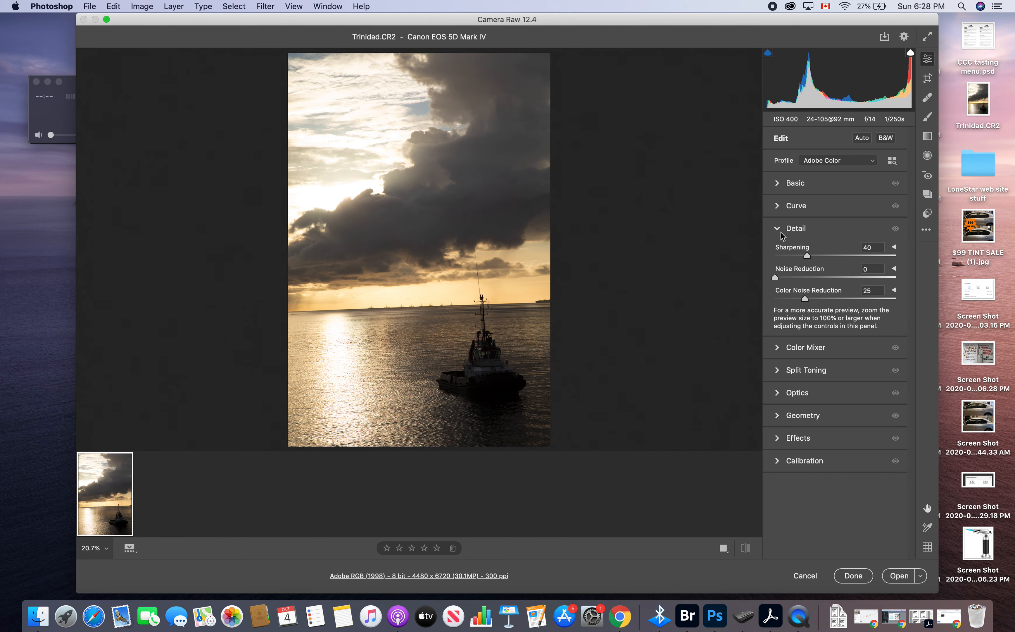
click(777, 184)
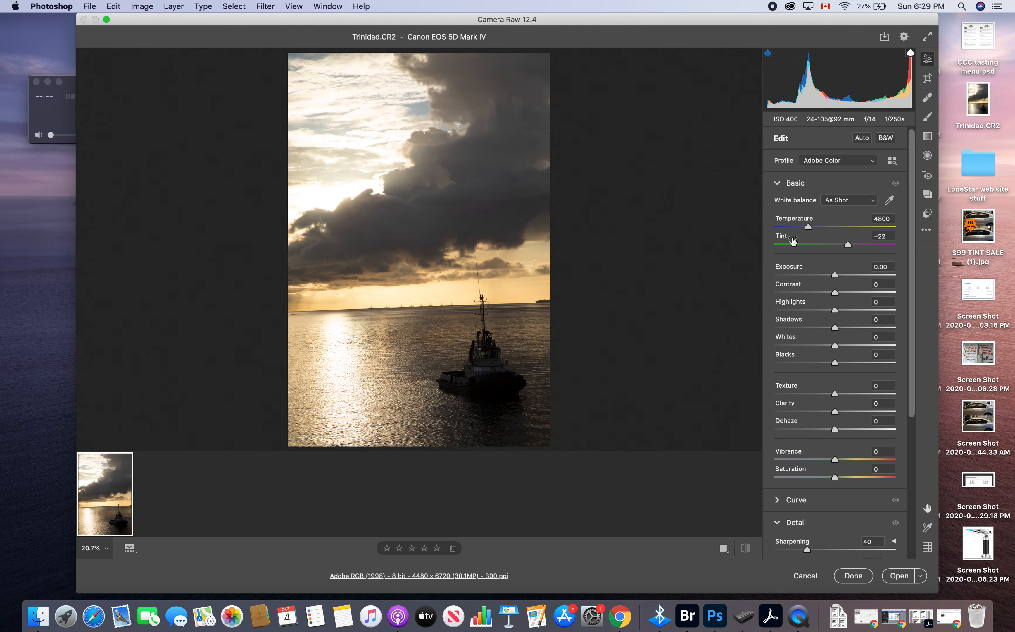
Try the Daylight, Cloudy and Fluorescent white balance presets on the photo, and return it to As Shot.
click(858, 201)
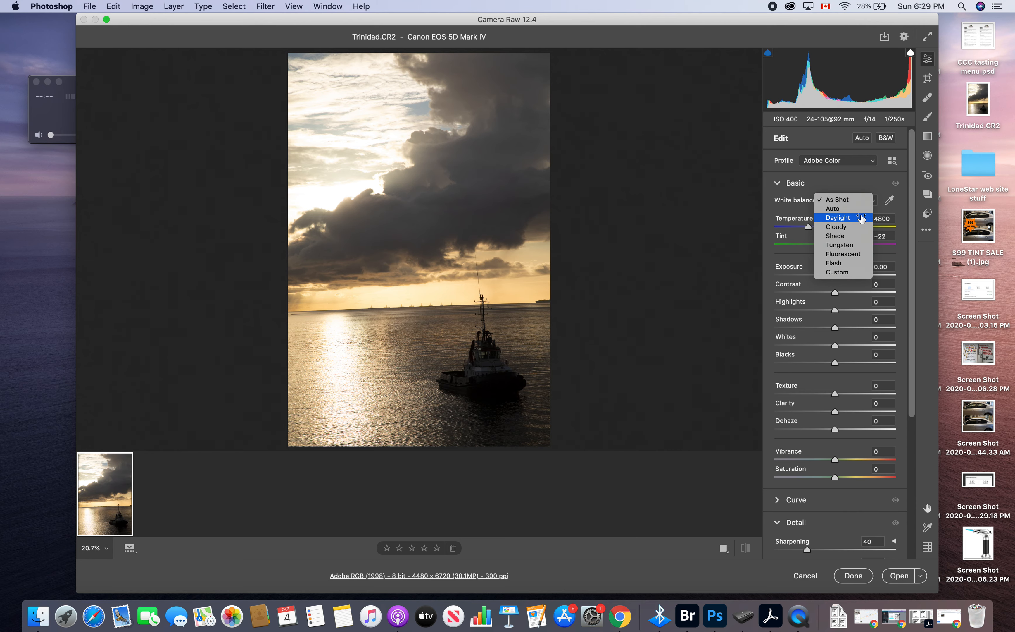
click(849, 220)
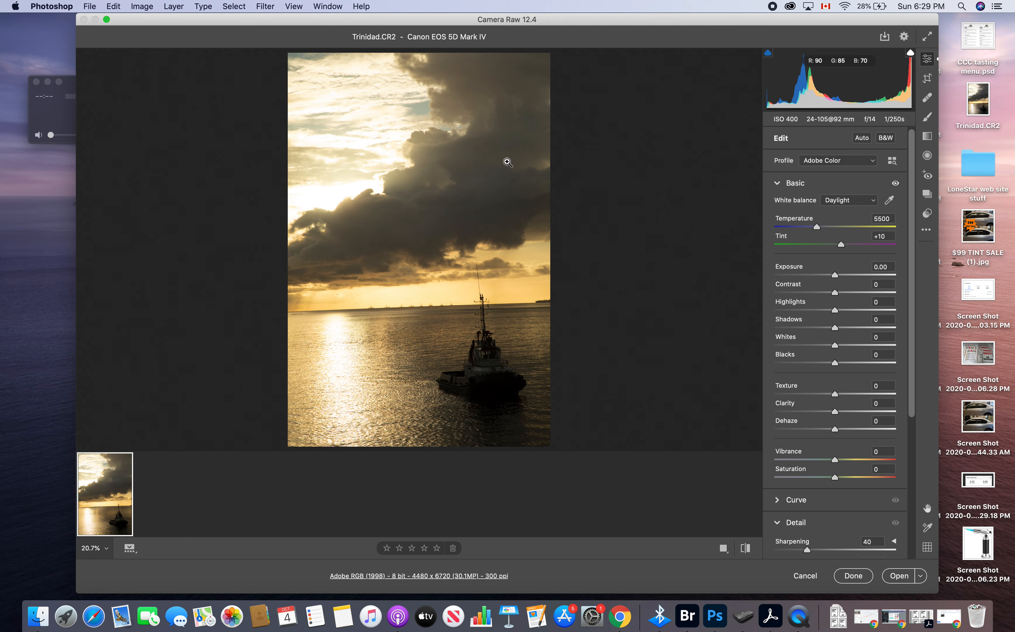
click(859, 201)
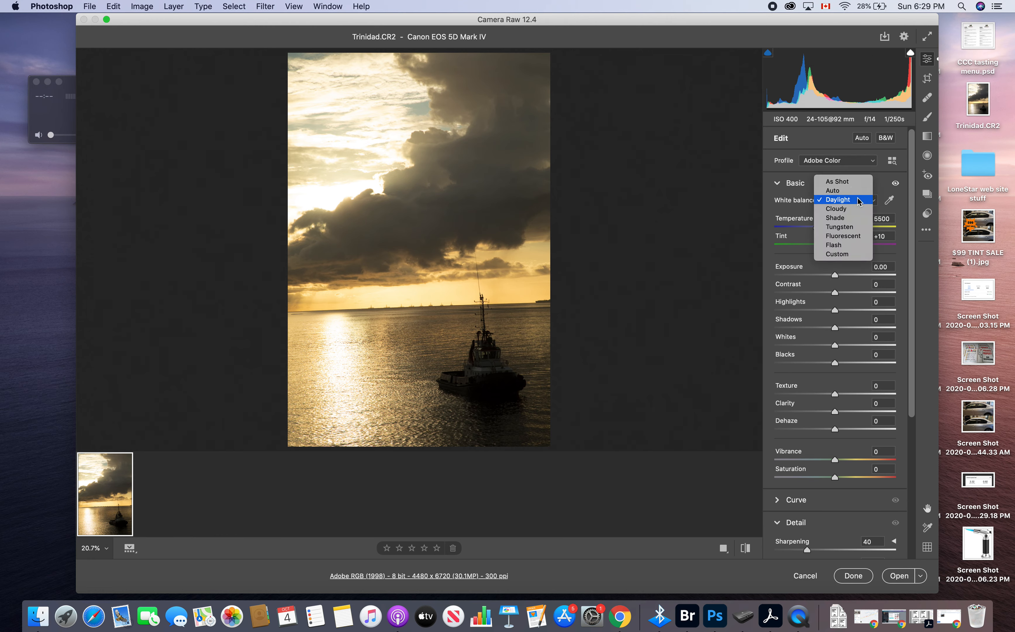
click(854, 208)
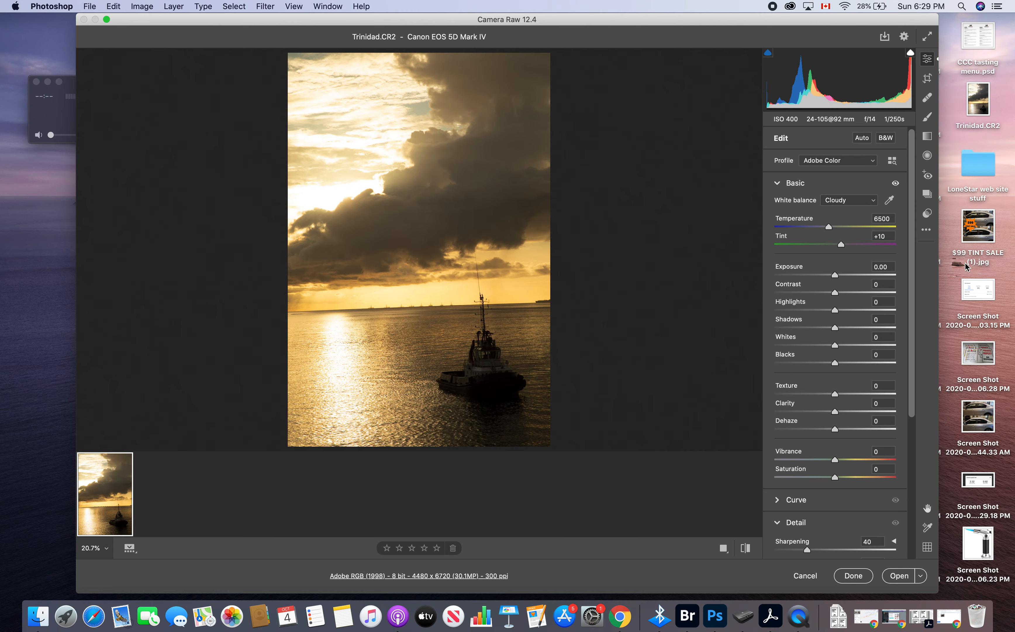
click(859, 203)
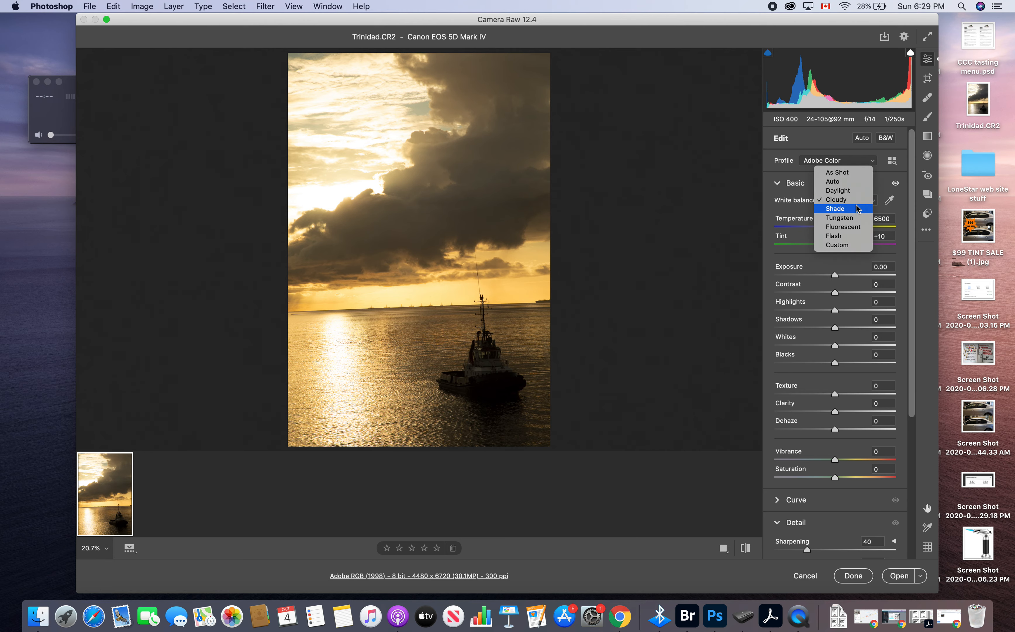
click(852, 227)
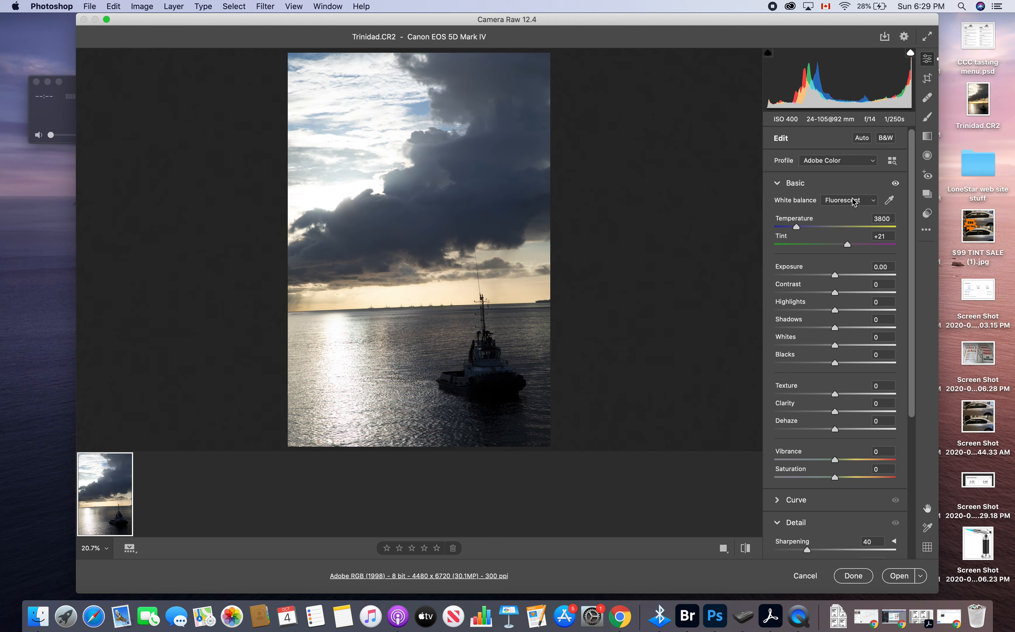
click(861, 202)
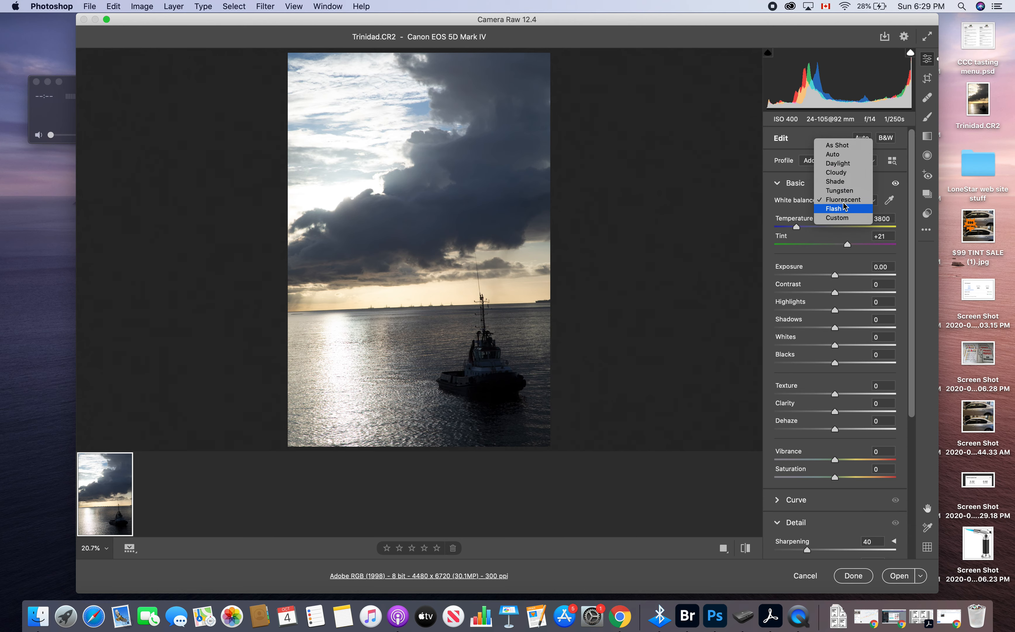
click(838, 144)
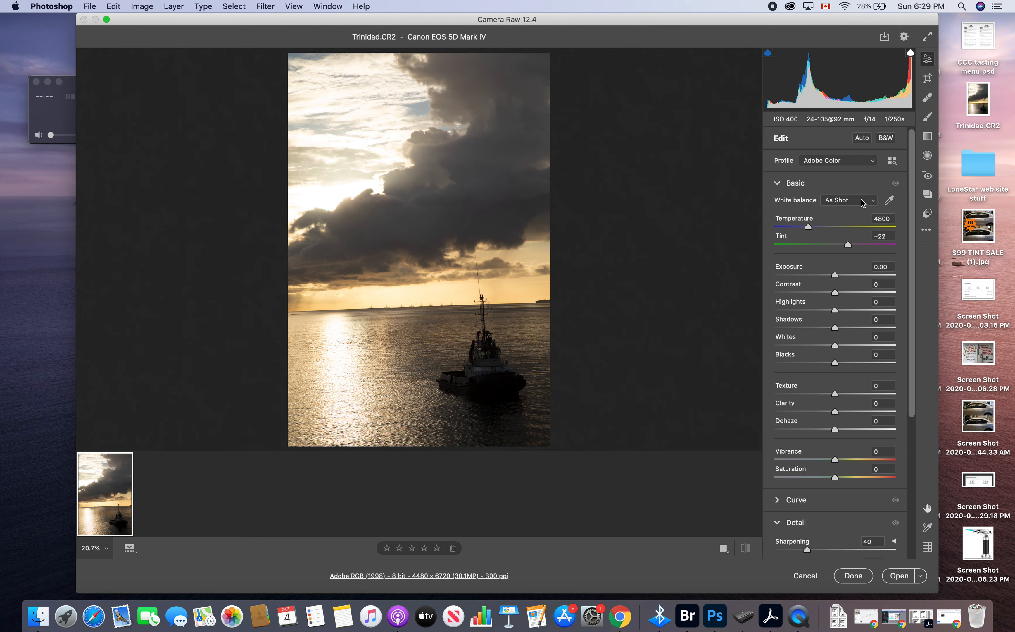
Try sampling white balance with the eyedropper in the sky, clouds, water and boat, and return it to As Shot.
click(890, 199)
click(369, 142)
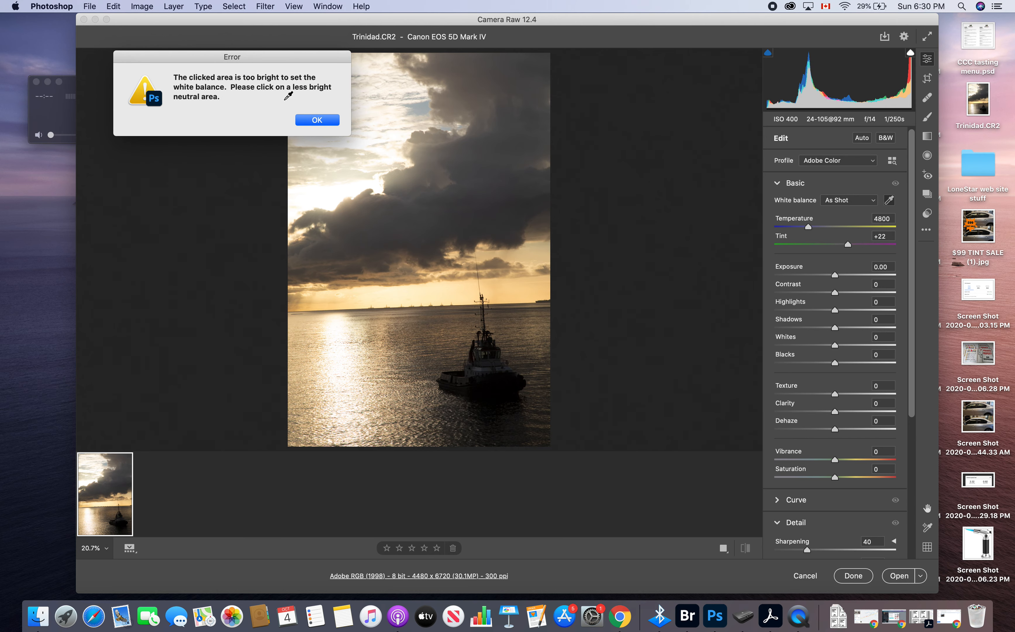
click(317, 118)
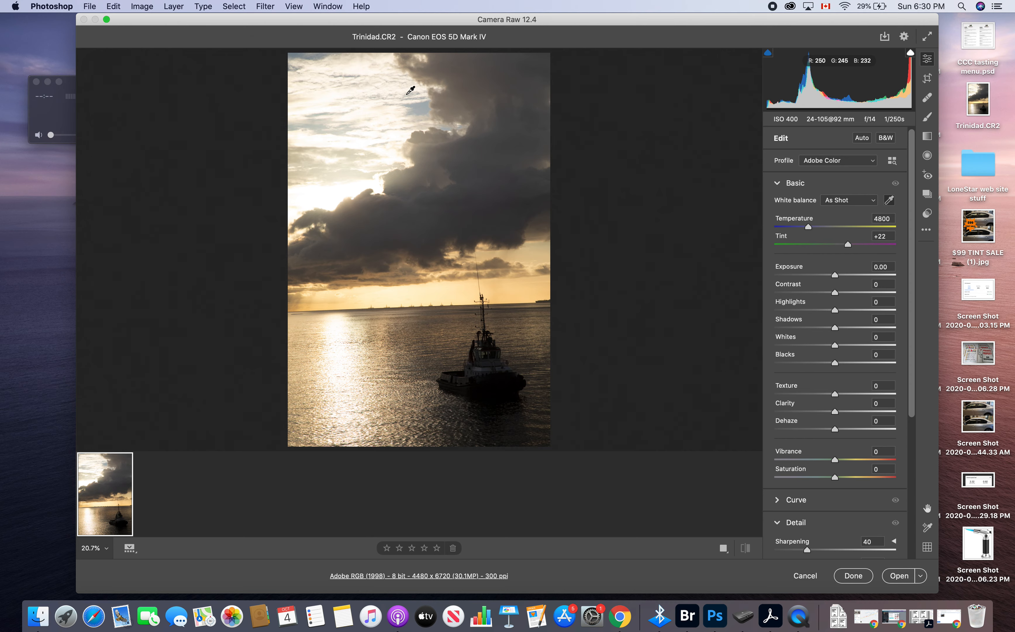
click(427, 110)
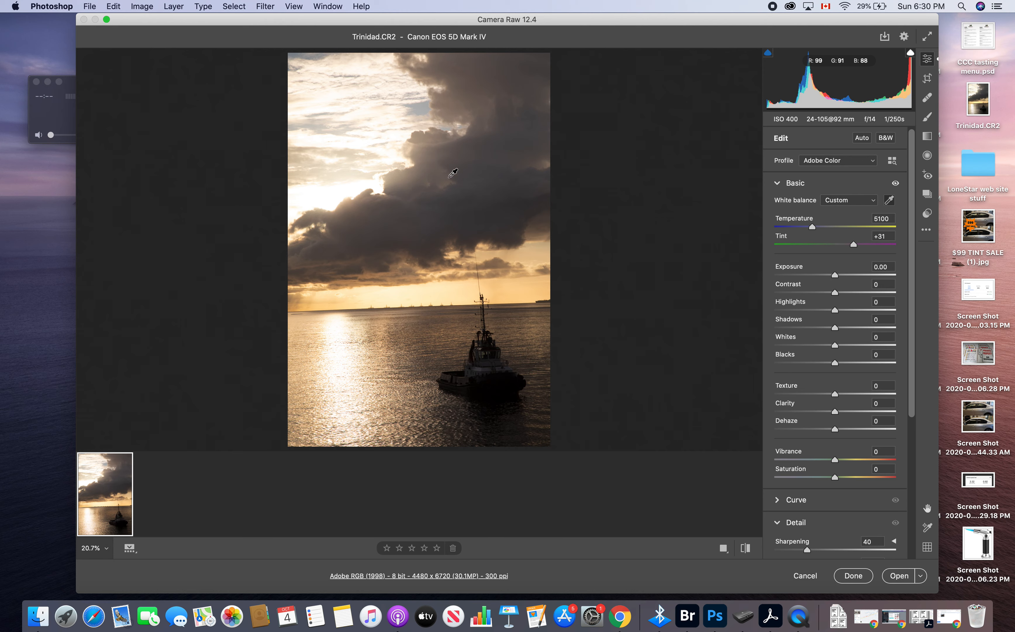
click(467, 167)
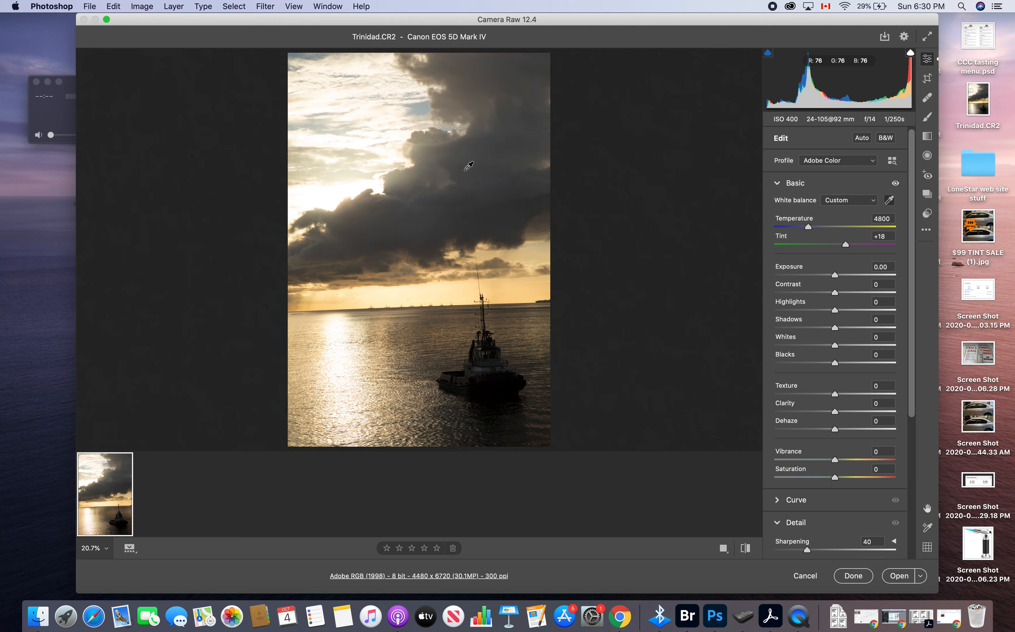
click(405, 296)
click(376, 350)
click(430, 378)
click(484, 333)
click(417, 226)
click(876, 202)
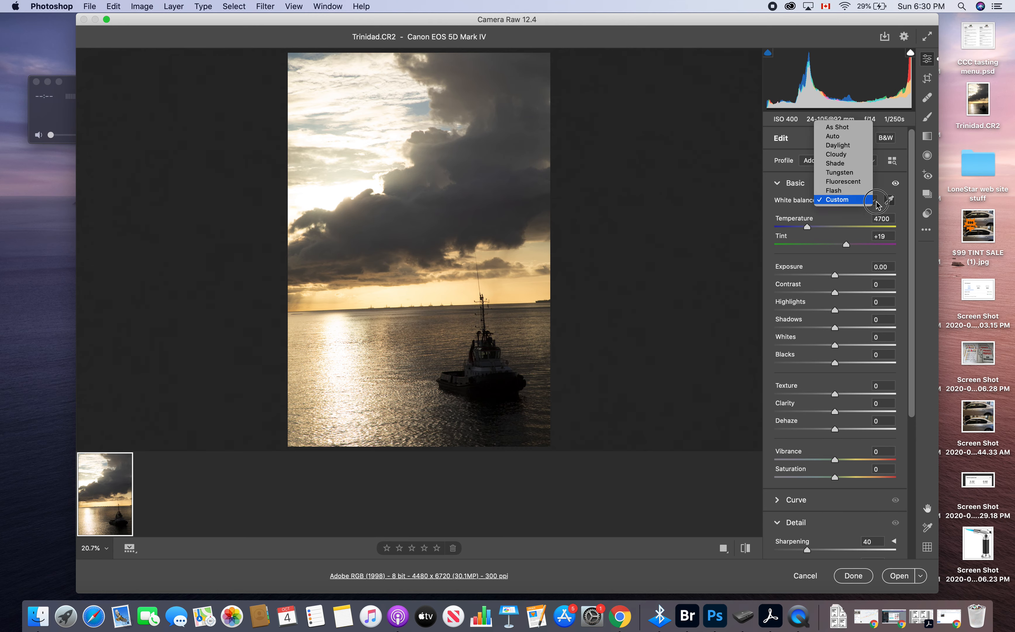
click(841, 128)
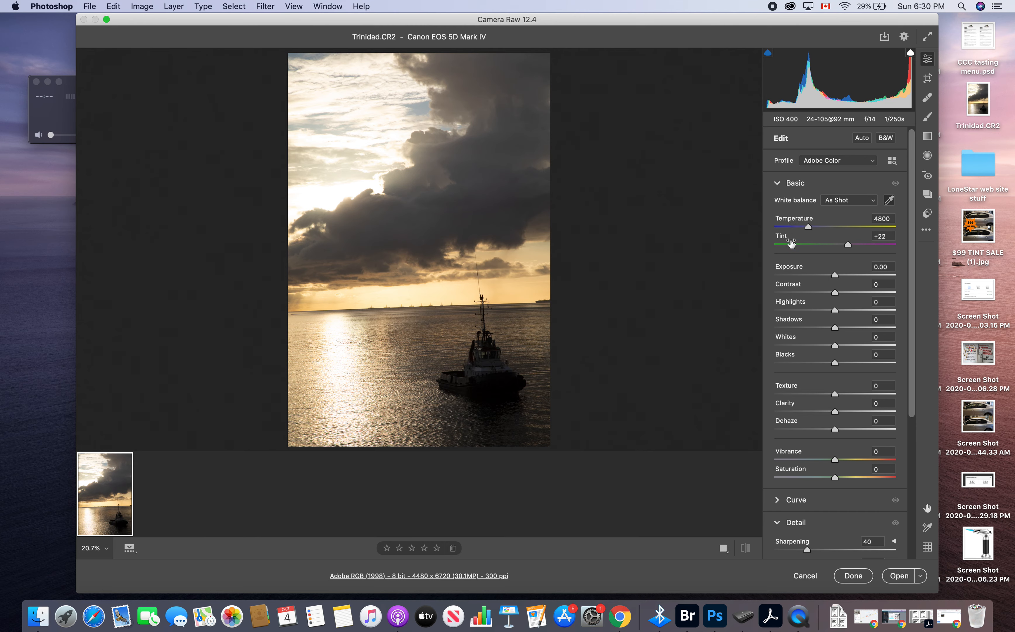
Set the photo's Temperature to 4600, Exposure to +0.20 and Contrast to +19.
mouse_move(808, 231)
mouse_down()
mouse_move(824, 231)
mouse_move(773, 231)
mouse_move(817, 233)
mouse_move(787, 233)
mouse_move(805, 237)
mouse_up()
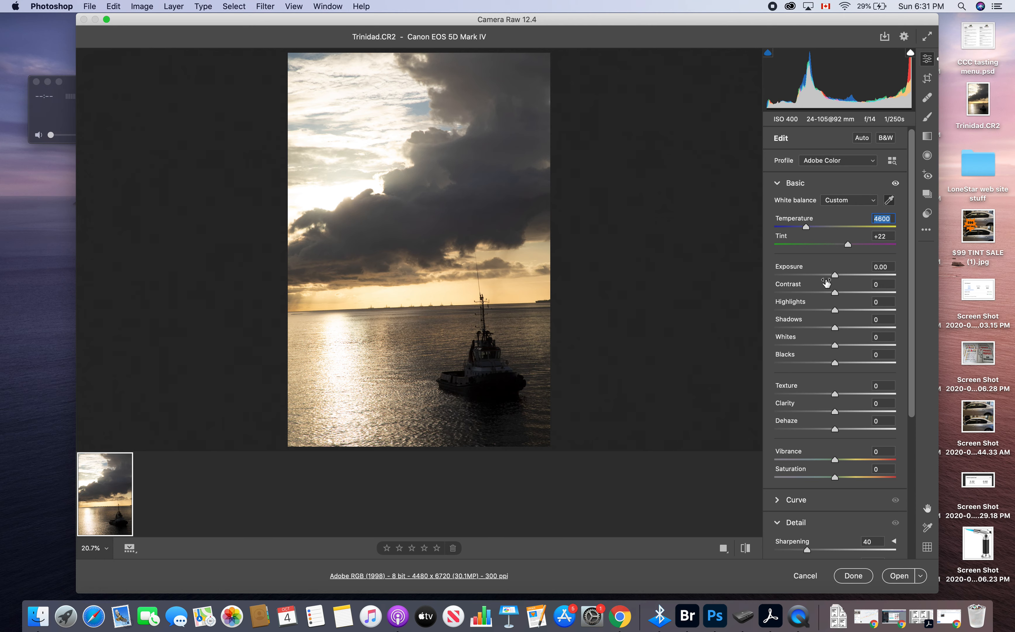
mouse_move(838, 279)
mouse_down()
mouse_move(868, 278)
mouse_move(807, 285)
mouse_move(848, 273)
mouse_move(839, 273)
mouse_up()
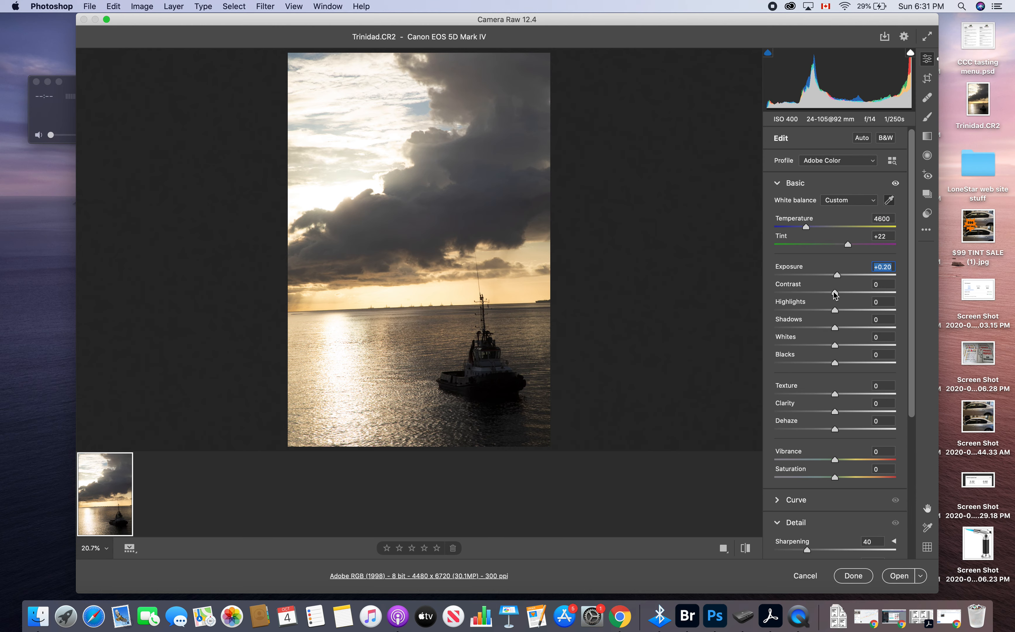
drag(835, 294, 845, 292)
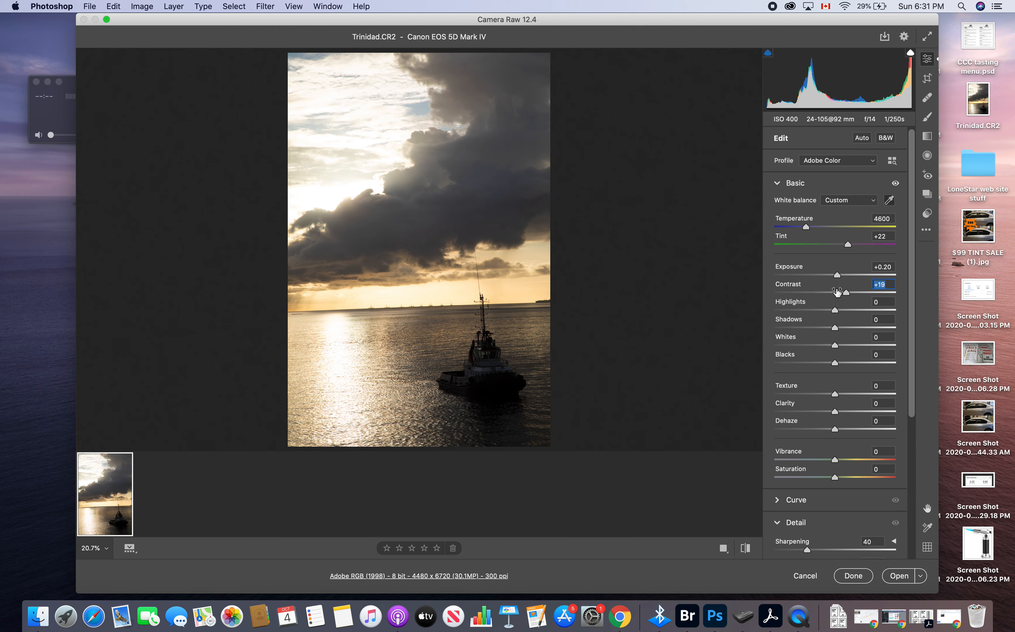
Set the tonal adjustments to Highlights -58, Shadows +98, Whites -41 and Blacks +12.
drag(836, 310, 802, 317)
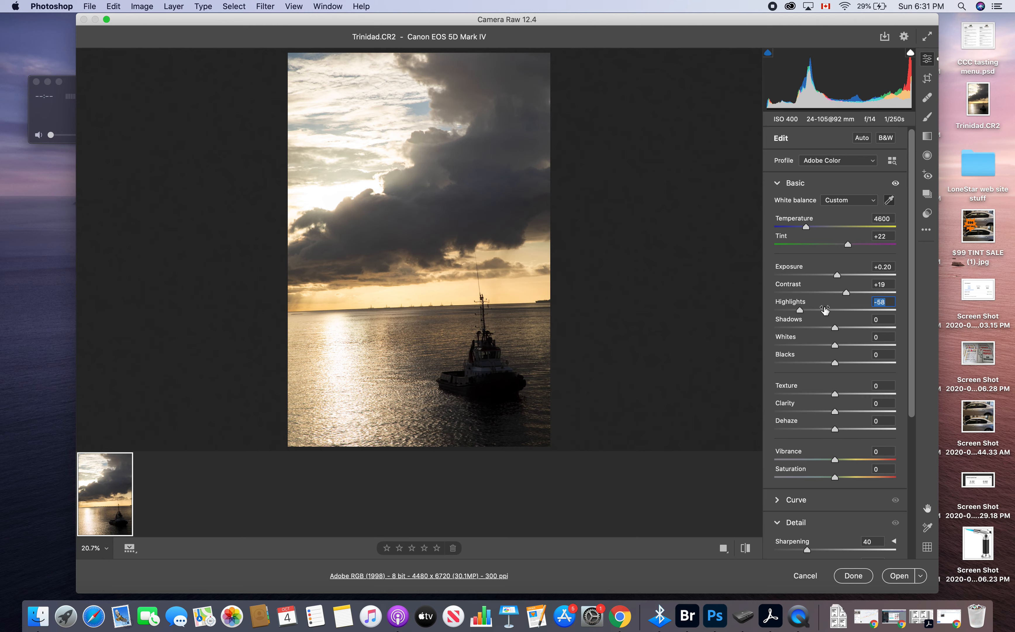
drag(834, 329, 882, 332)
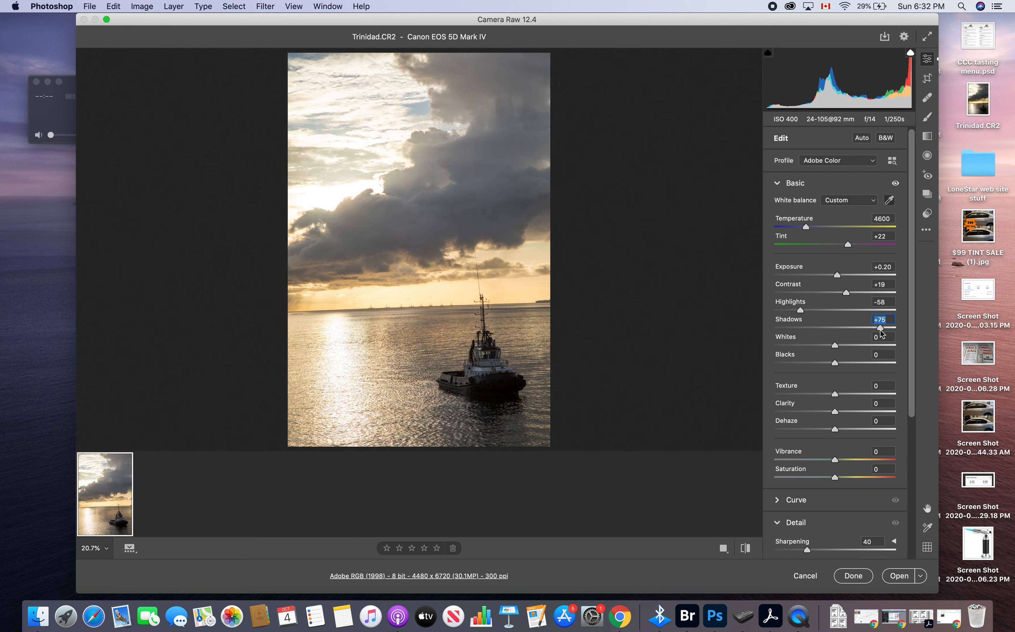
drag(881, 331, 894, 331)
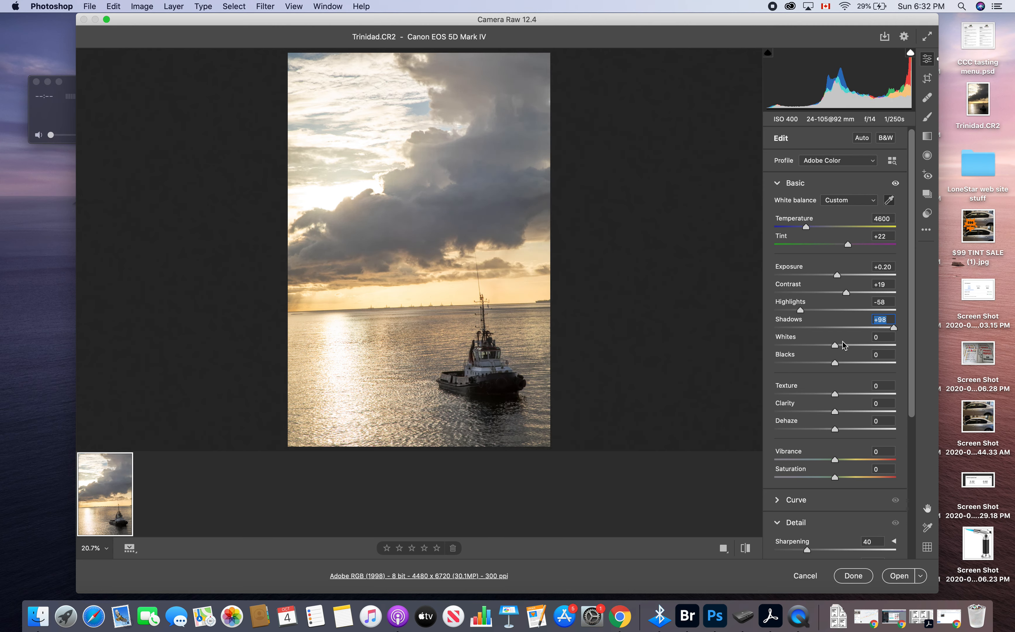
drag(837, 344, 842, 367)
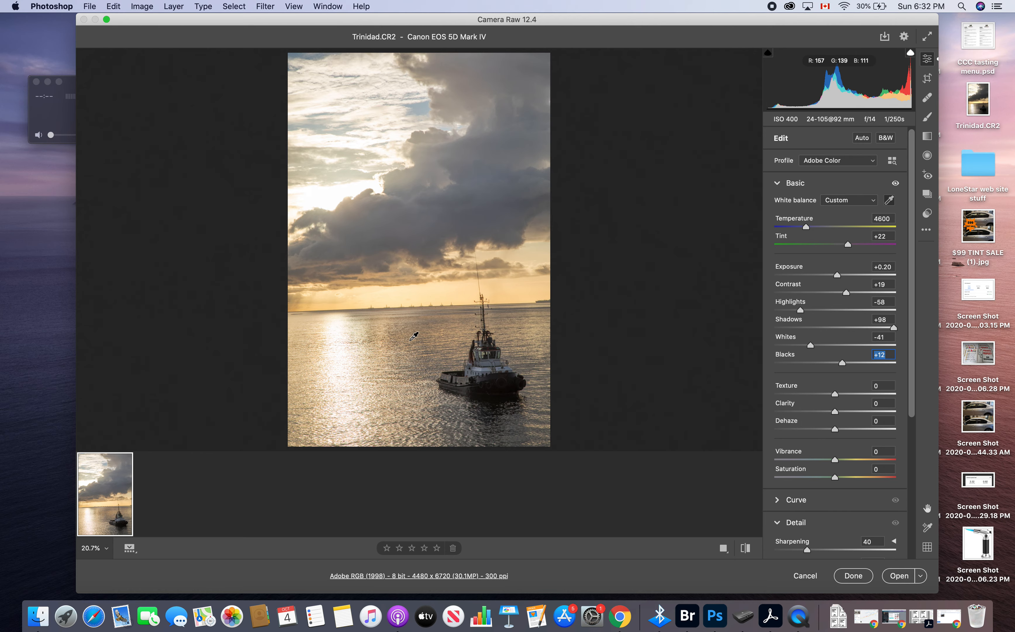
Set Texture to +9, Clarity to +5 and Dehaze to +11 while viewing the water and boat up close.
scroll(414, 336, up, 10)
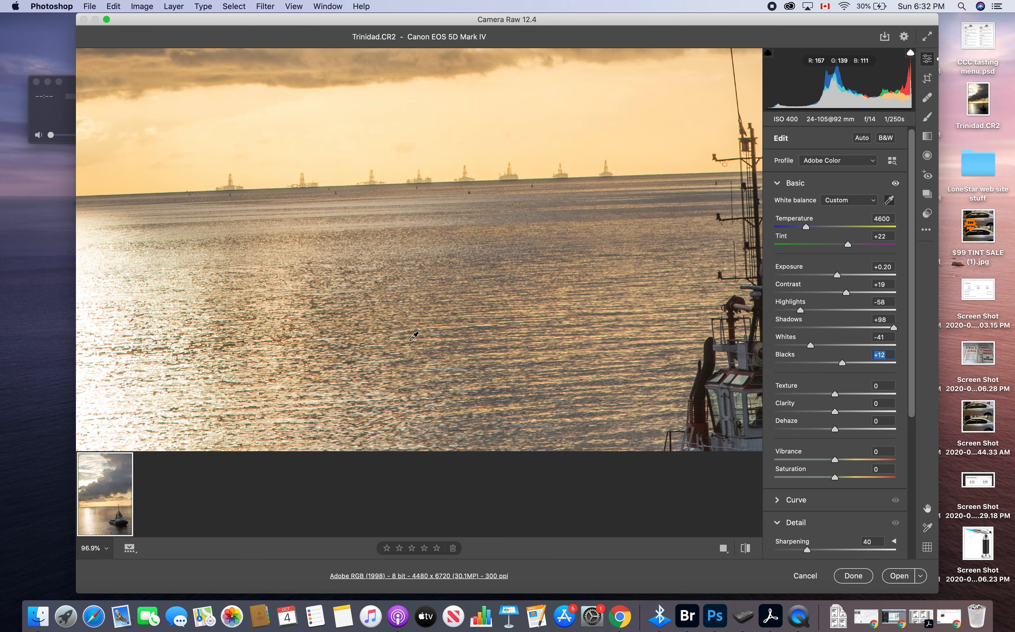
scroll(414, 336, down, 5)
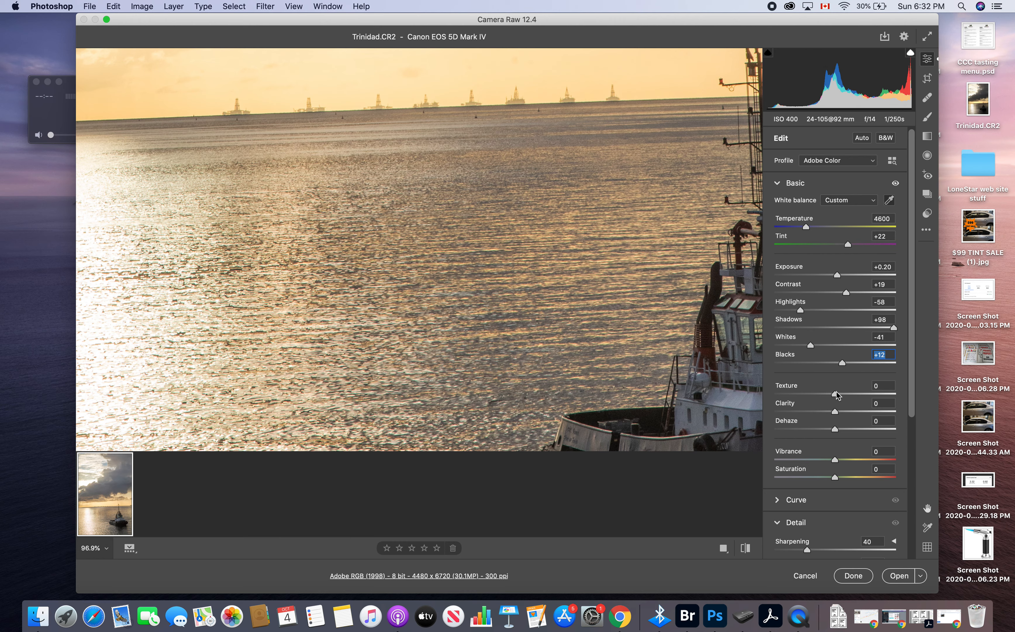
key(alt)
mouse_move(837, 394)
mouse_down()
mouse_move(916, 390)
mouse_move(832, 396)
mouse_move(879, 403)
mouse_move(780, 400)
mouse_move(842, 398)
mouse_up()
key(alt)
mouse_move(836, 412)
mouse_down()
mouse_move(917, 419)
mouse_move(776, 414)
mouse_move(847, 413)
mouse_move(835, 413)
mouse_move(839, 430)
mouse_move(858, 431)
mouse_move(800, 433)
mouse_move(918, 437)
mouse_move(841, 432)
mouse_up()
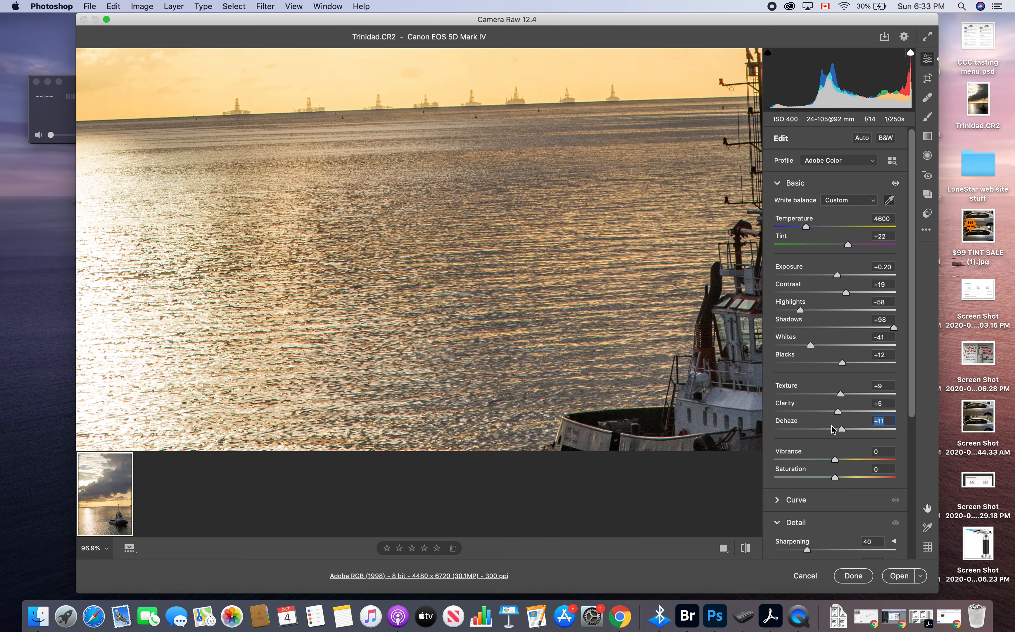
Try Dehaze at +100, +83 and +23 while viewing the photo as a whole.
scroll(618, 380, down, 10)
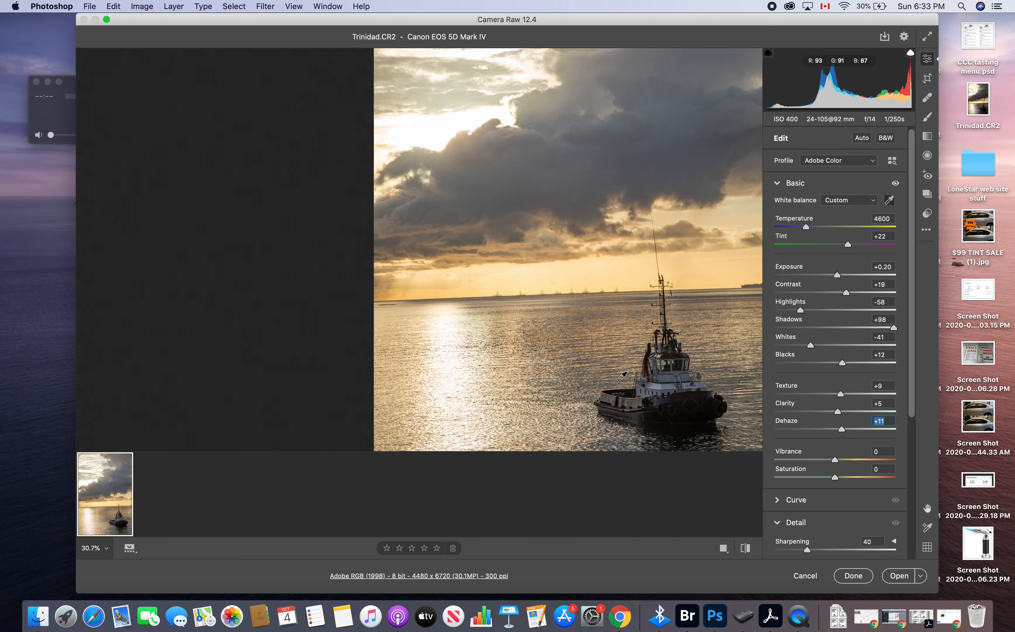
scroll(622, 375, down, 4)
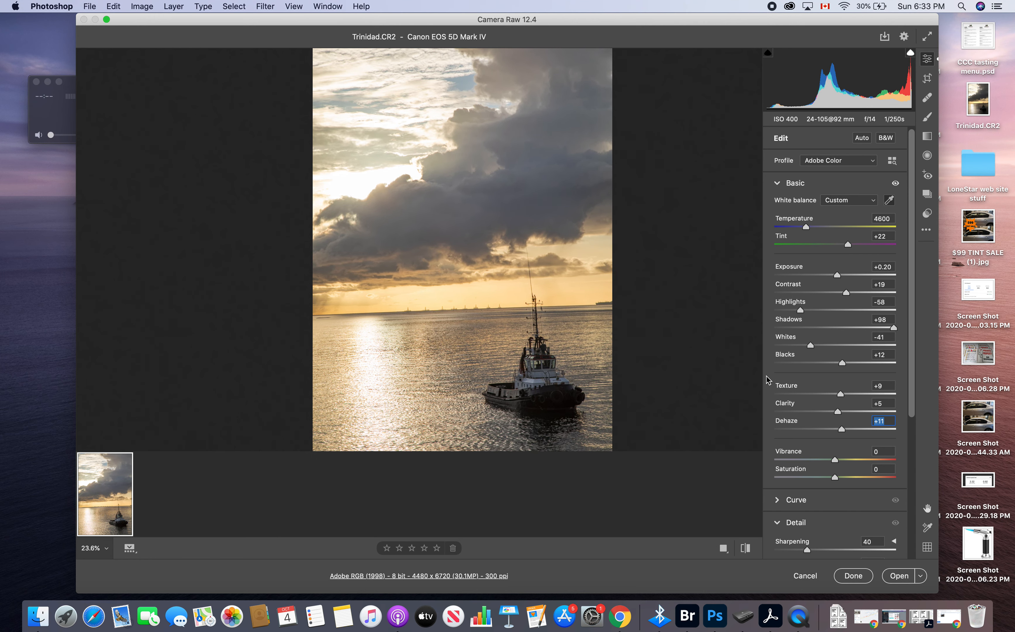
alt+click(843, 430)
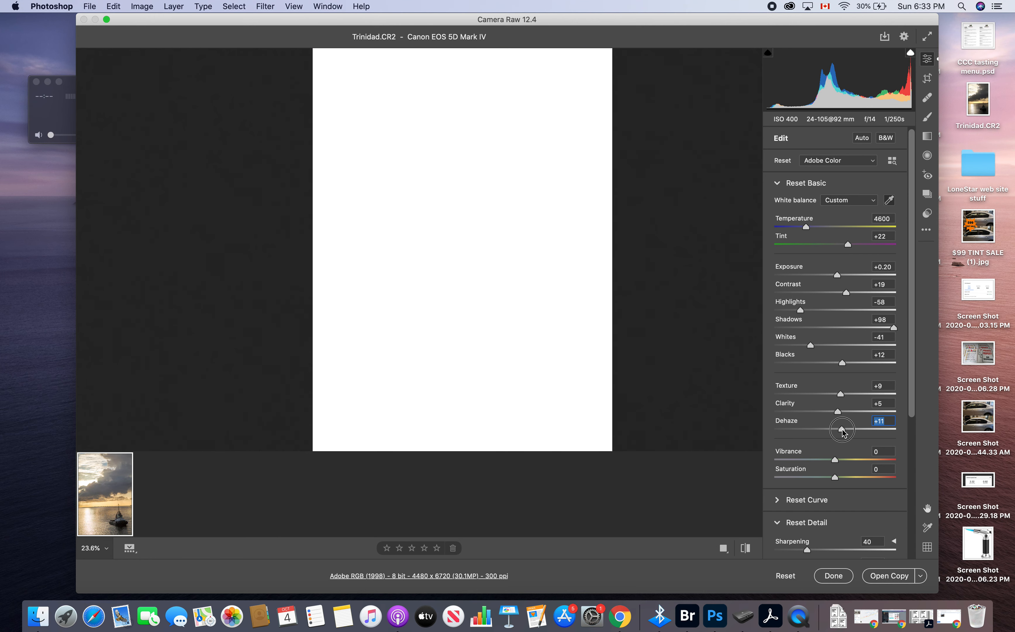
drag(843, 433, 914, 435)
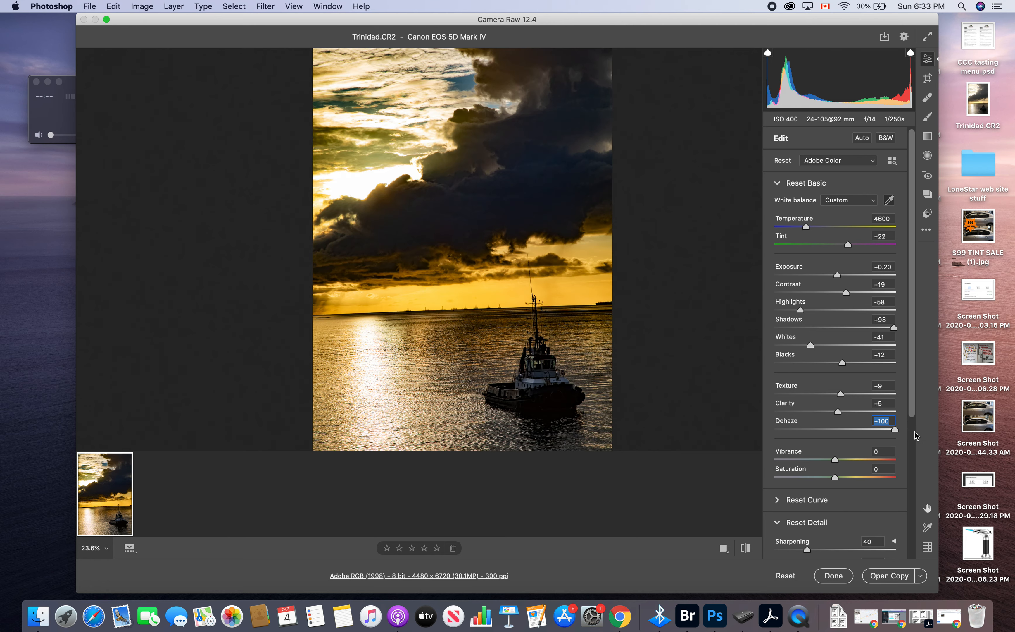
key(alt)
mouse_move(894, 432)
mouse_down()
mouse_move(812, 431)
mouse_move(882, 435)
mouse_up()
key(alt)
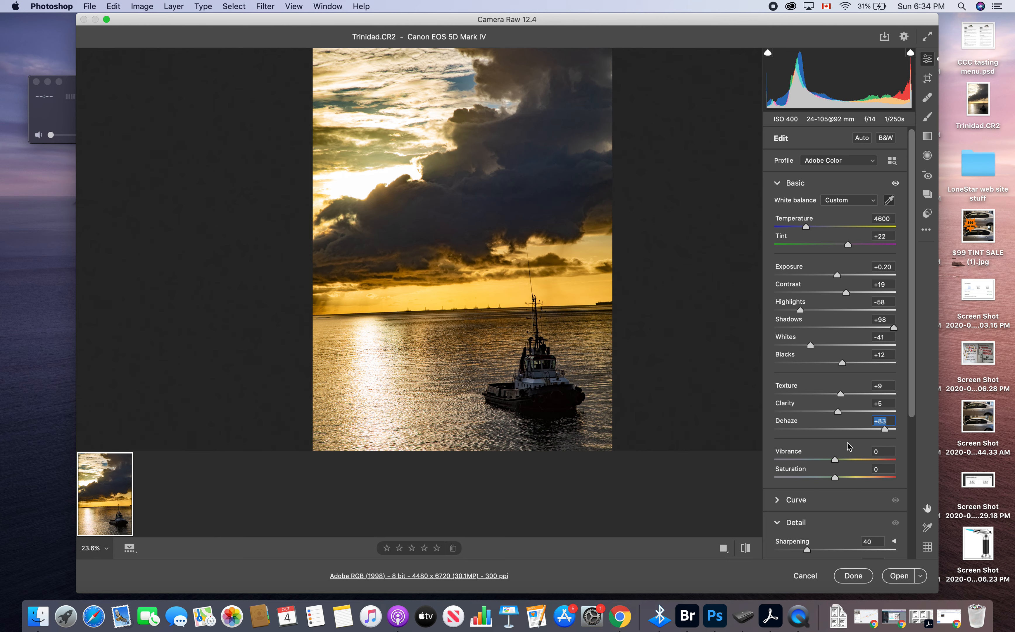
click(845, 430)
mouse_move(845, 430)
mouse_down()
mouse_move(836, 432)
mouse_move(849, 430)
mouse_up()
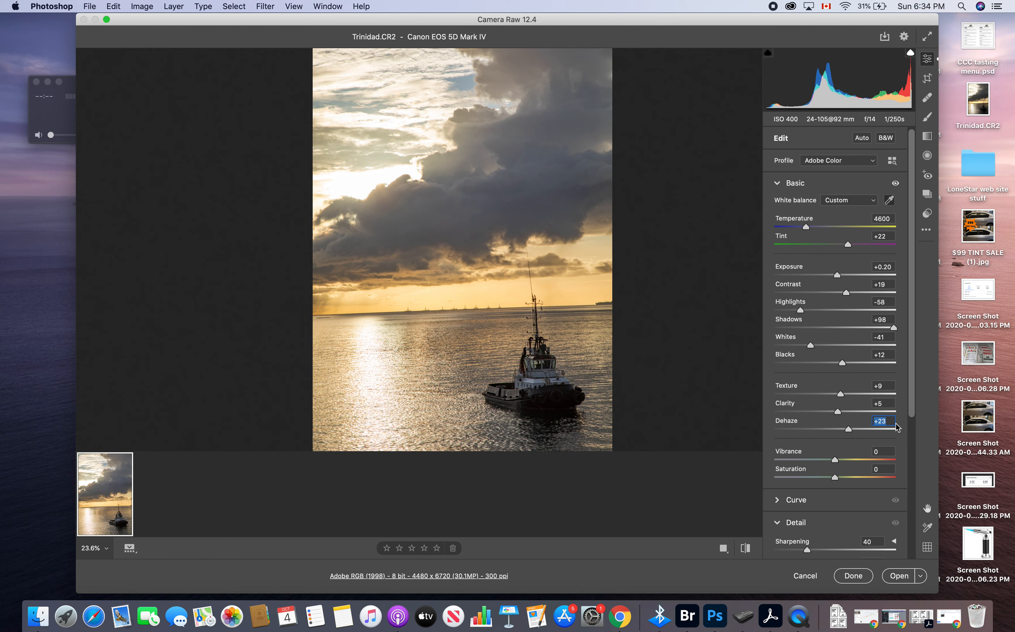
Reset Dehaze to 0, set Vibrance to +30 and collapse the Basic adjustments.
double_click(849, 428)
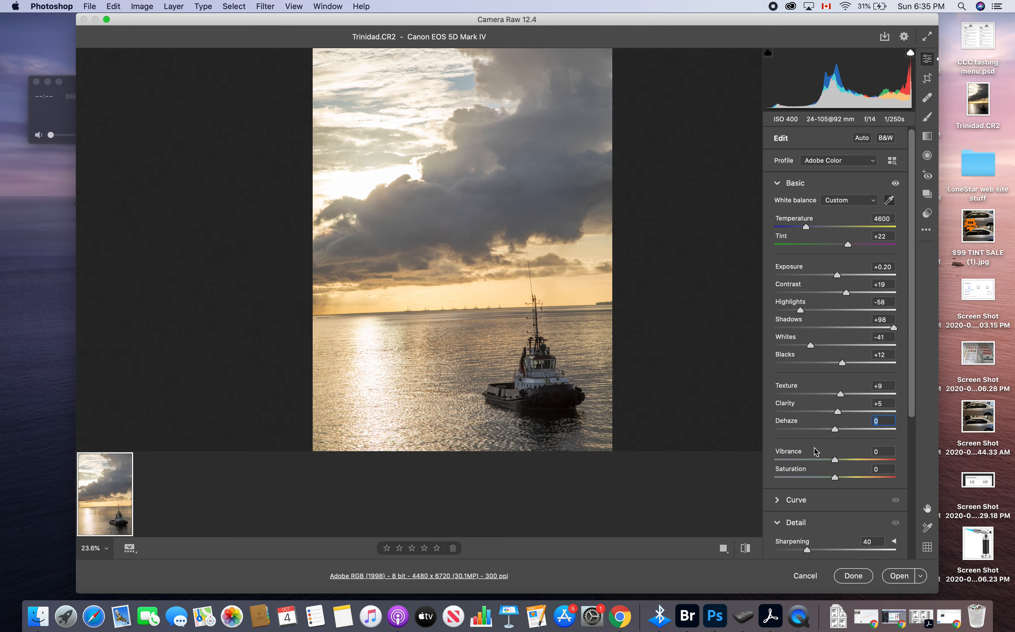
key(shift)
drag(838, 461, 853, 462)
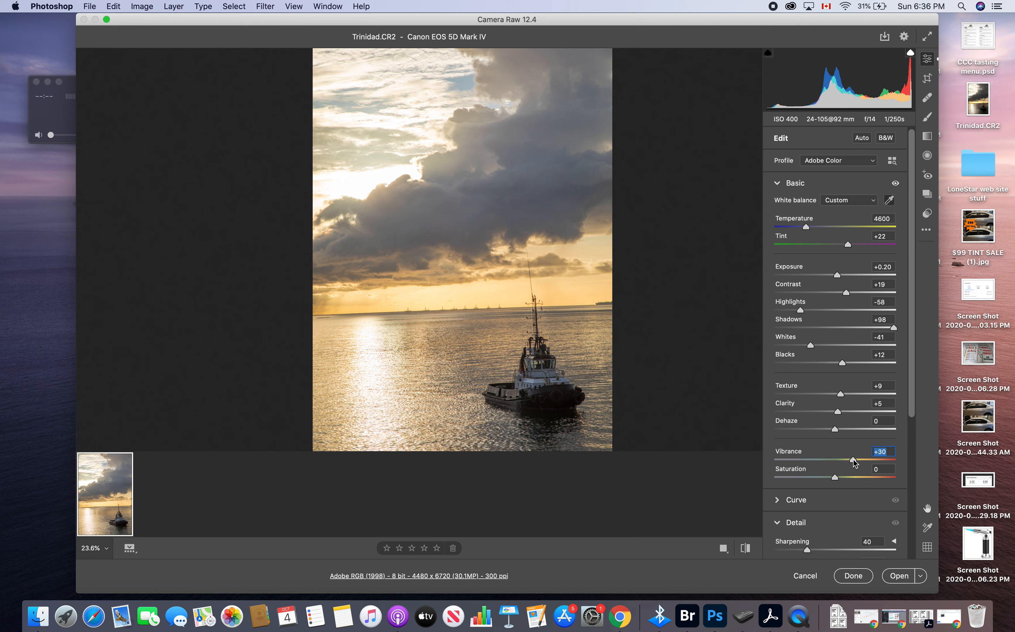
click(777, 182)
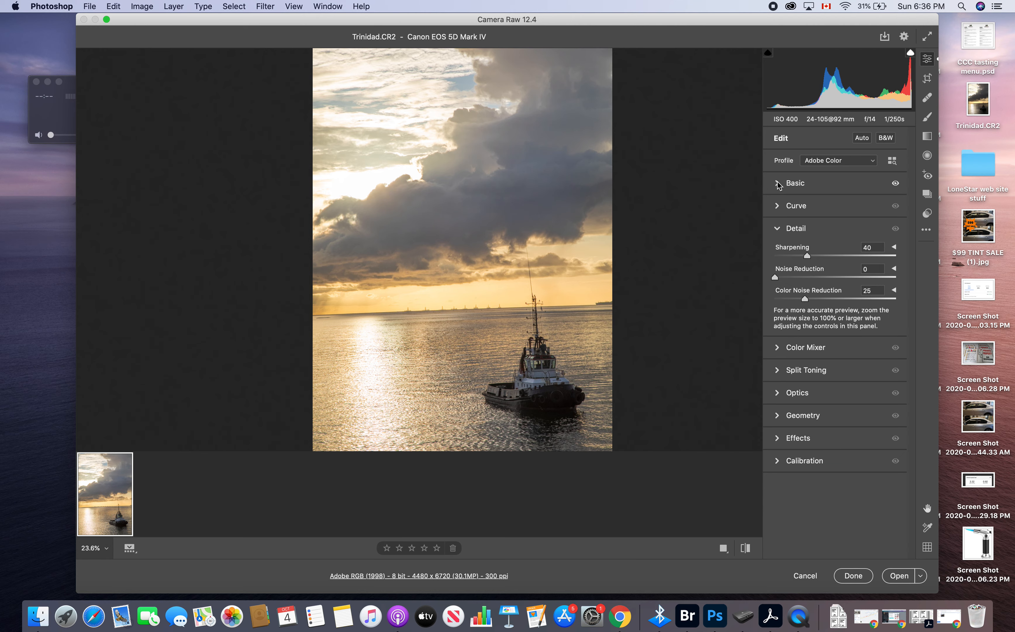
Shape the point curve into a gentle S with points at input 191, output 201 and input 70, output 59, and collapse the Curve adjustments.
click(777, 205)
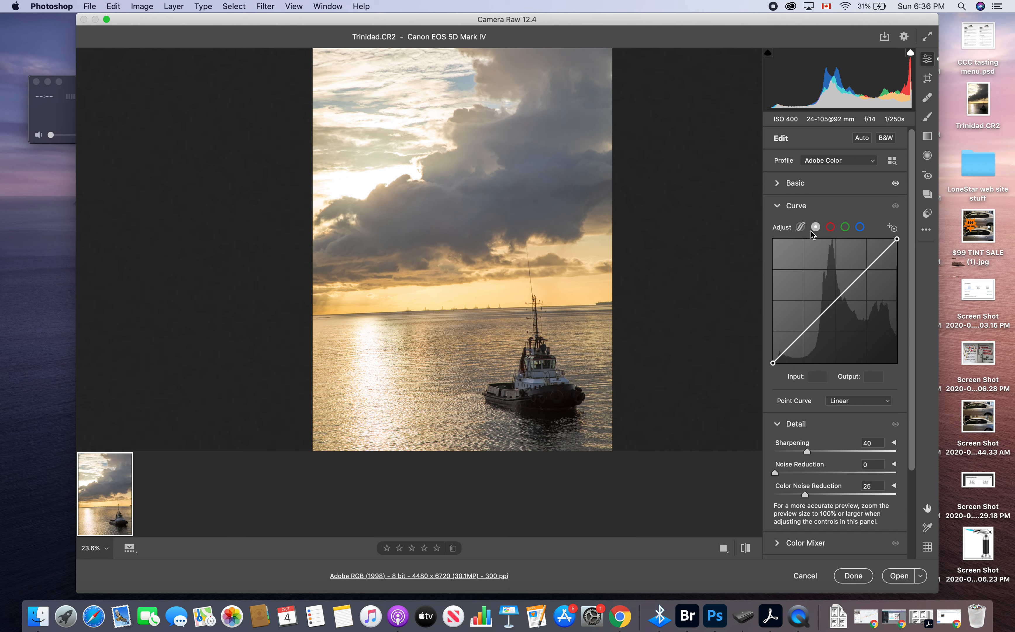
click(800, 228)
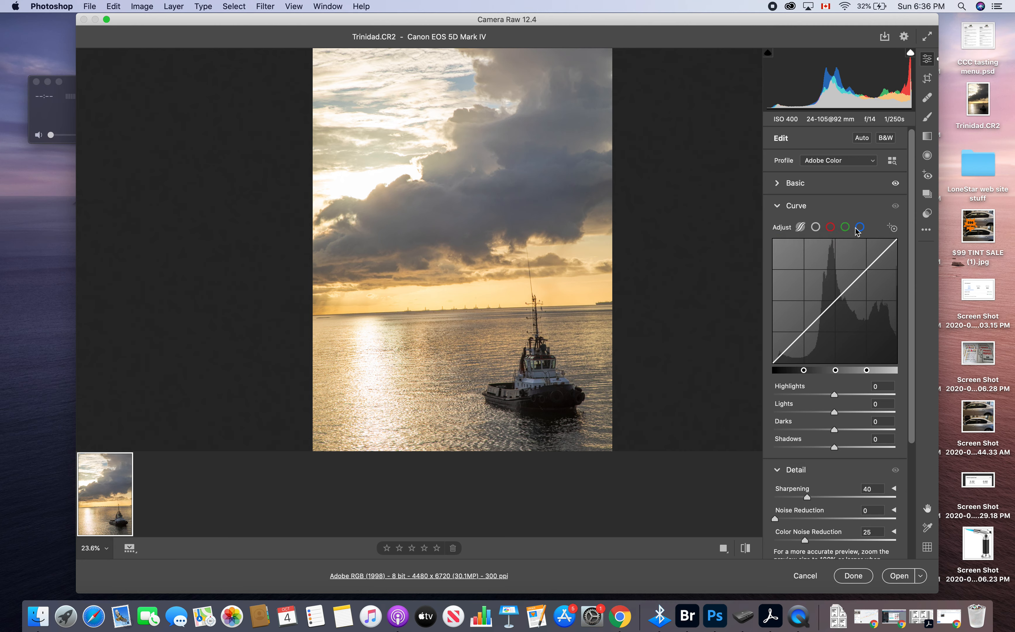
click(816, 227)
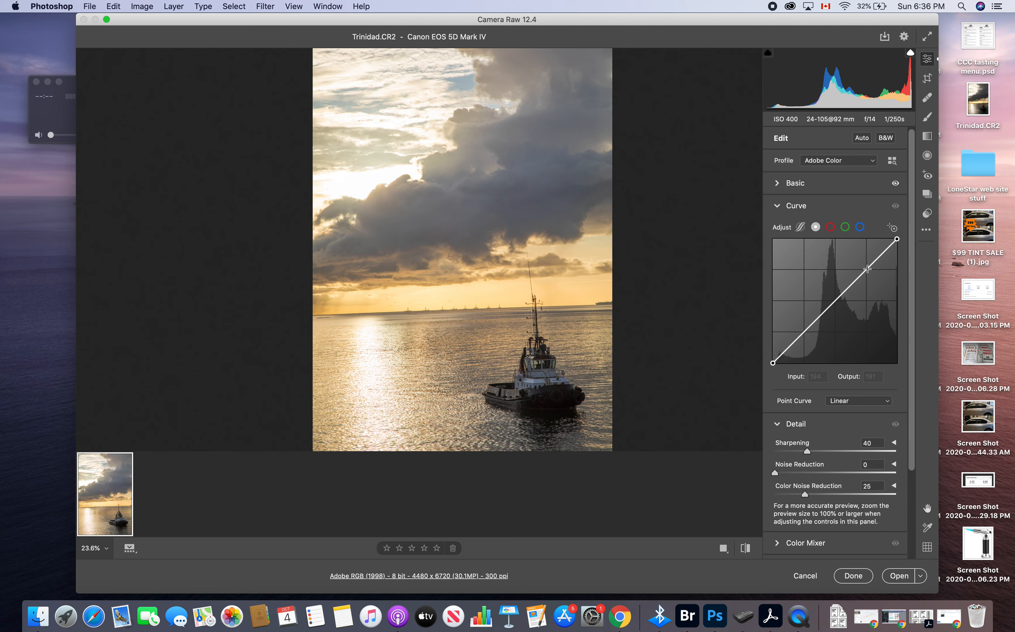
drag(867, 269, 866, 264)
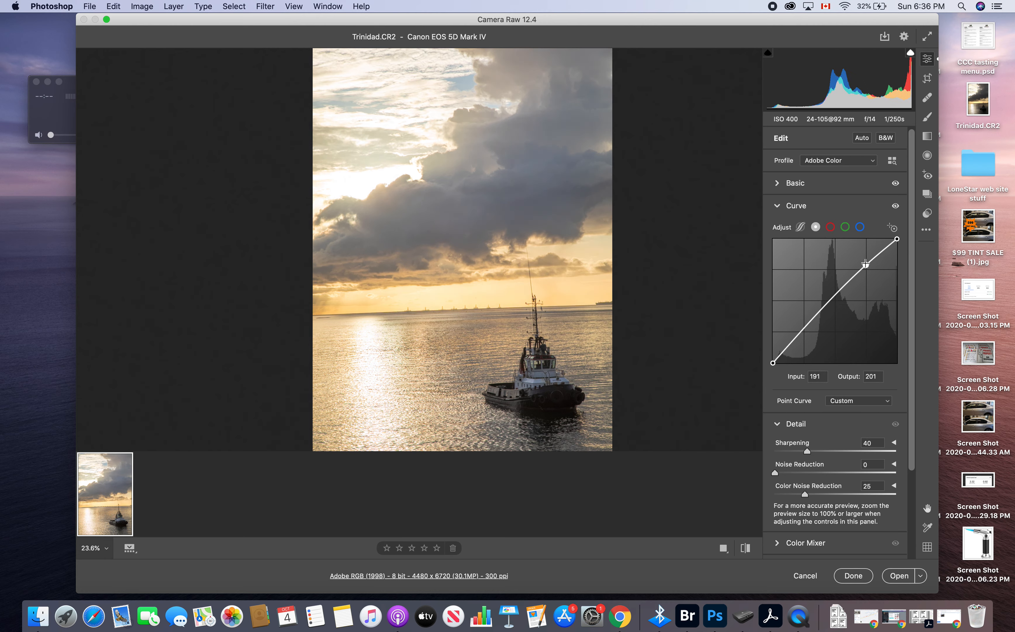
drag(804, 331, 807, 334)
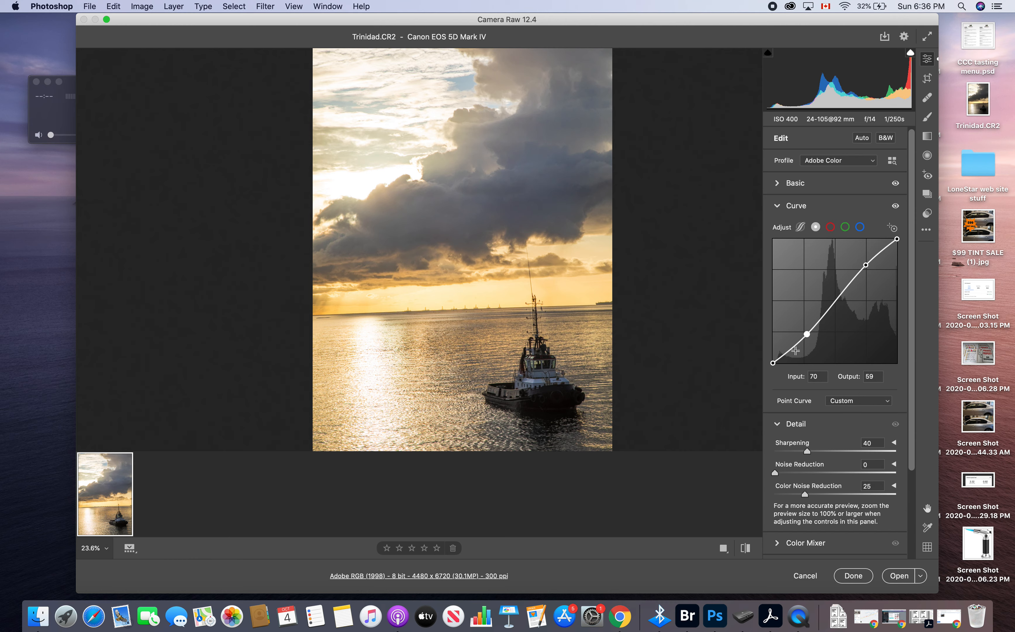
click(778, 206)
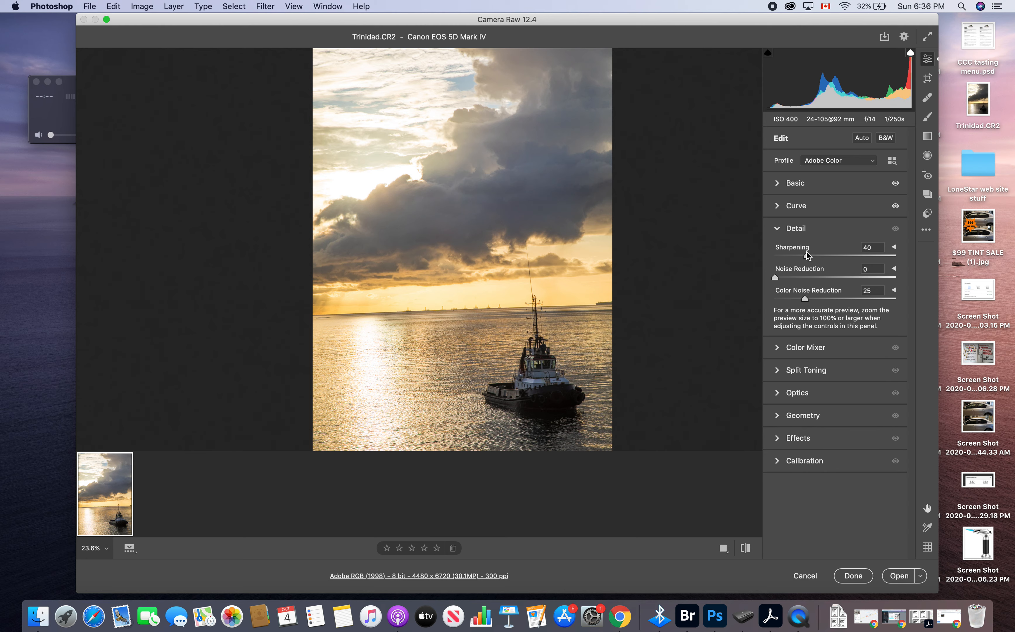
Try Sharpening at 77 using the grayscale preview and inspect the water and horizon up close.
key(alt)
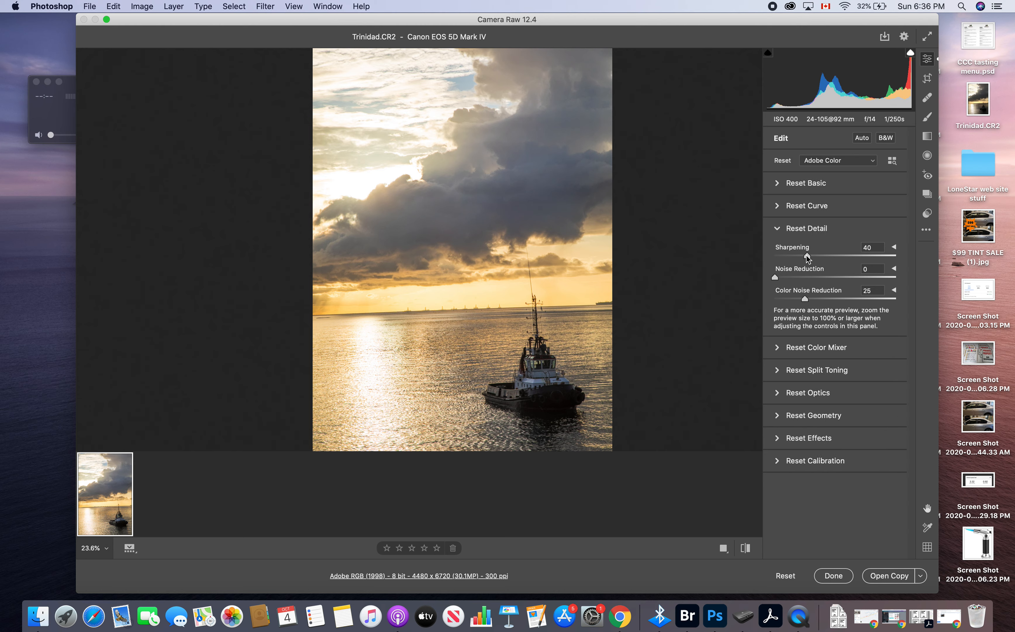
drag(807, 256, 808, 257)
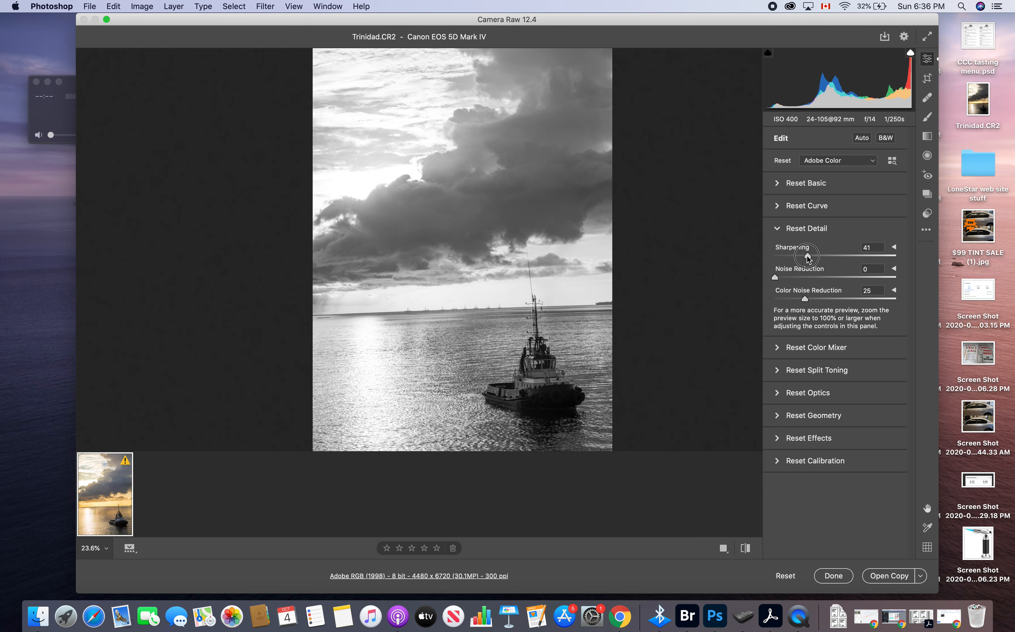
drag(808, 256, 837, 256)
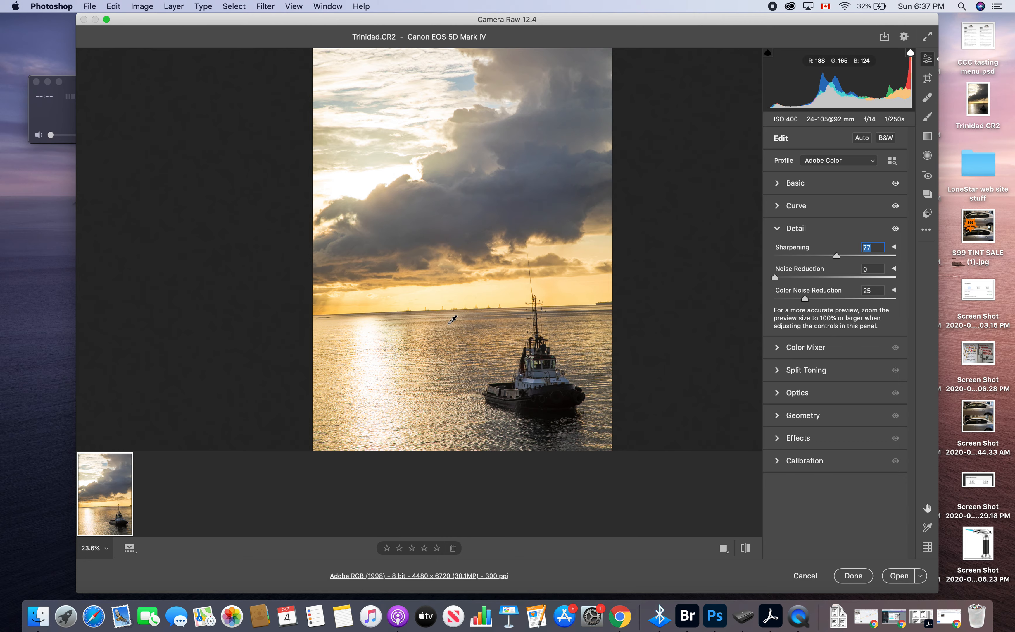
scroll(449, 324, up, 10)
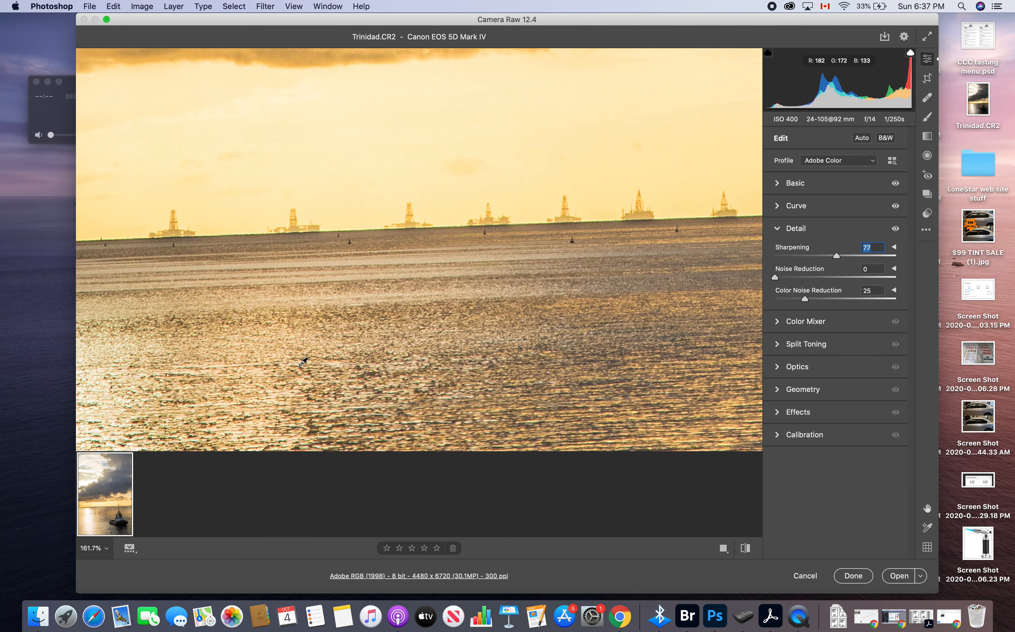
scroll(303, 361, down, 3)
scroll(303, 362, down, 1)
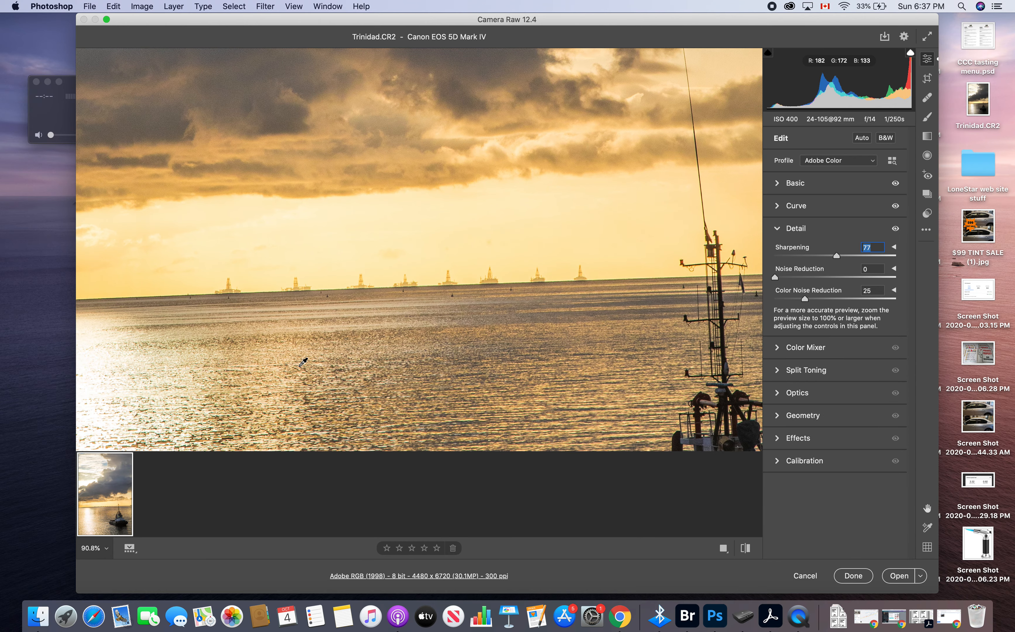
scroll(303, 361, up, 2)
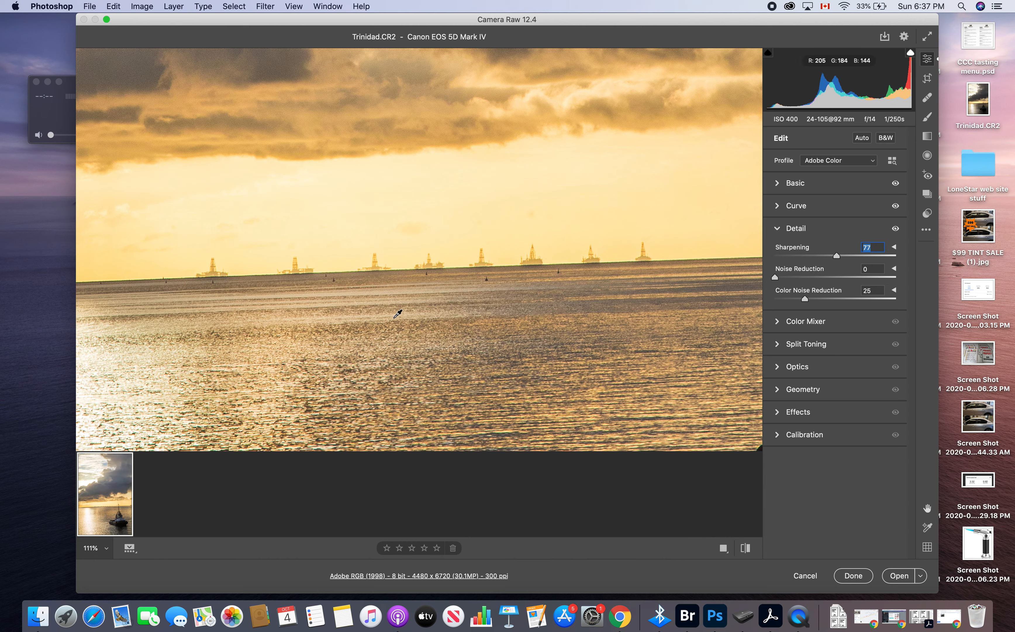
Compare Sharpening at 0 in the grayscale preview of the water and horizon, and set it to 57.
key(alt)
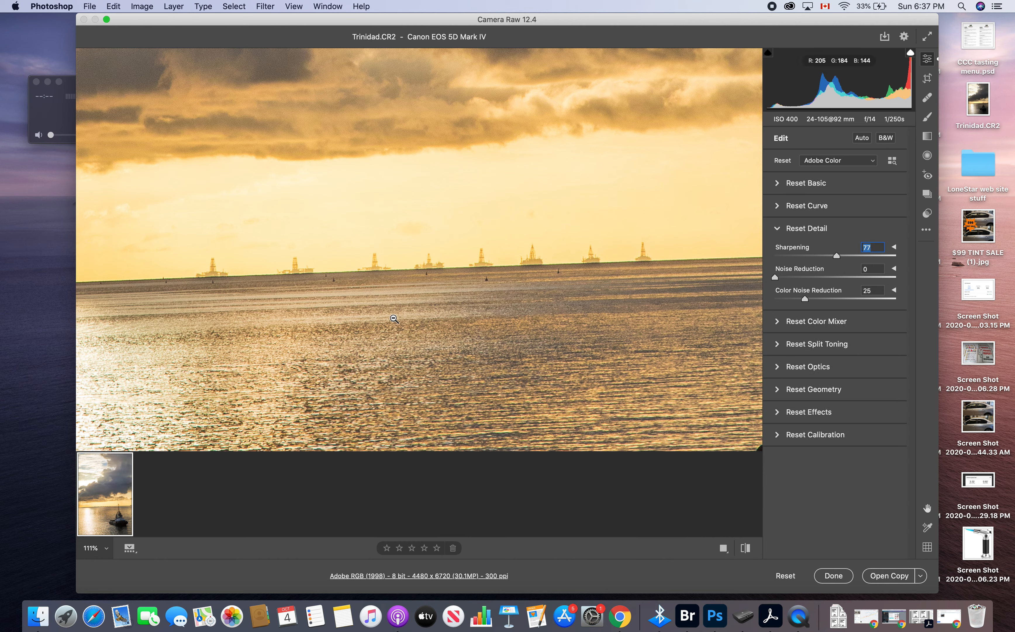
alt+click(837, 255)
drag(837, 256, 771, 265)
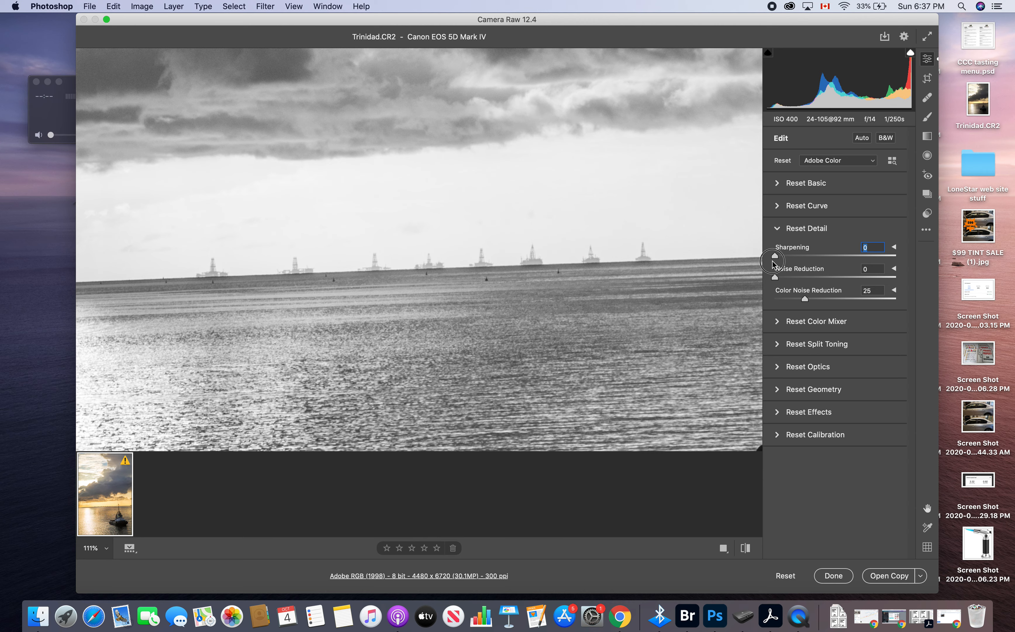
drag(772, 263, 821, 258)
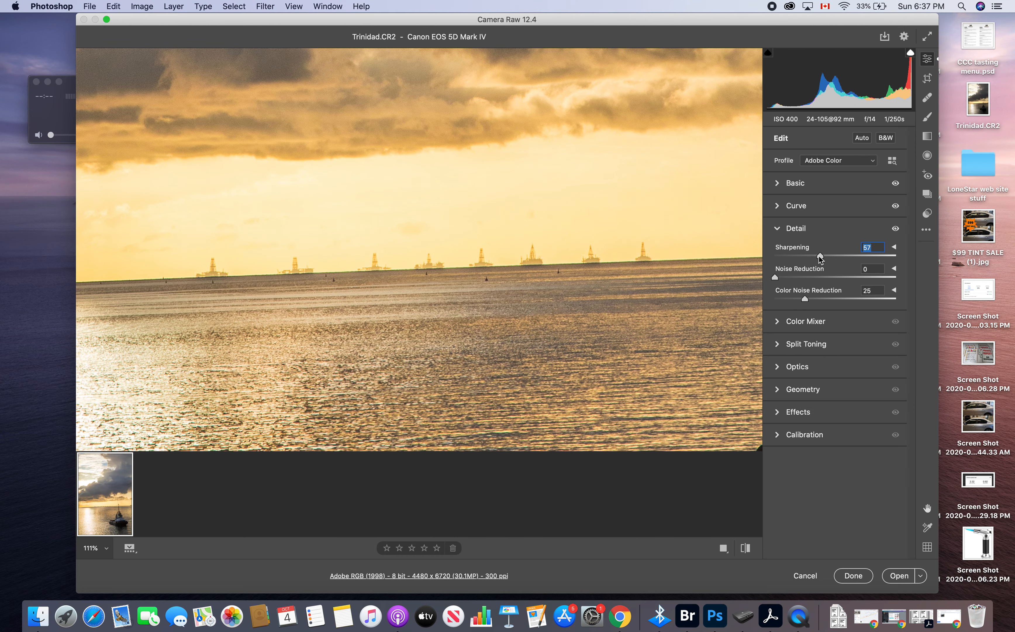
Set Noise Reduction to 16 and Color Noise Reduction to 31, and collapse the Detail adjustments.
key(alt)
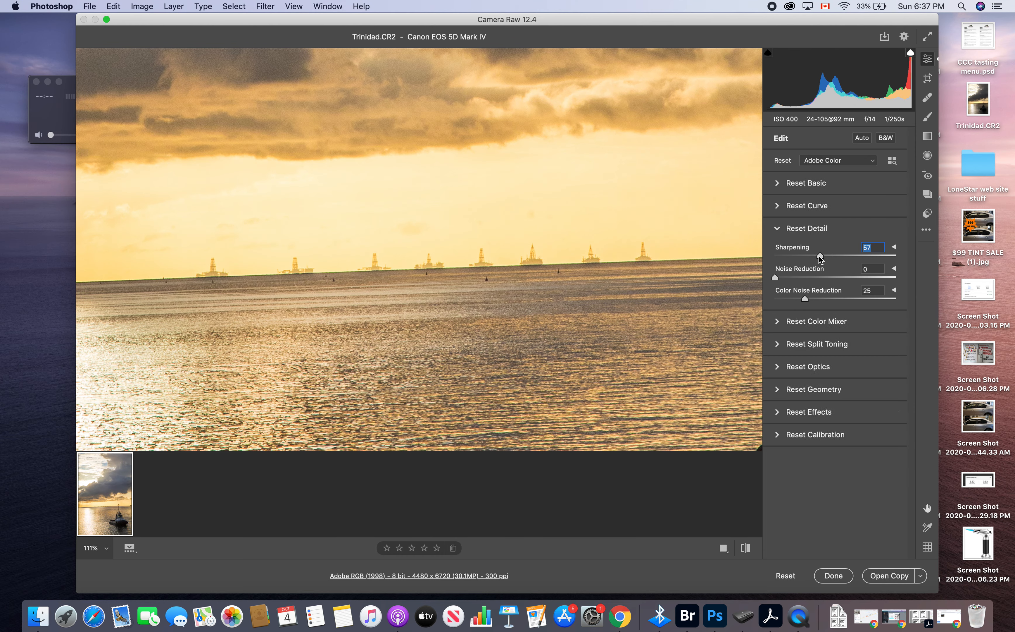
alt+click(774, 277)
mouse_move(775, 279)
mouse_down()
mouse_move(845, 283)
mouse_move(754, 288)
mouse_move(884, 287)
mouse_move(793, 278)
mouse_up()
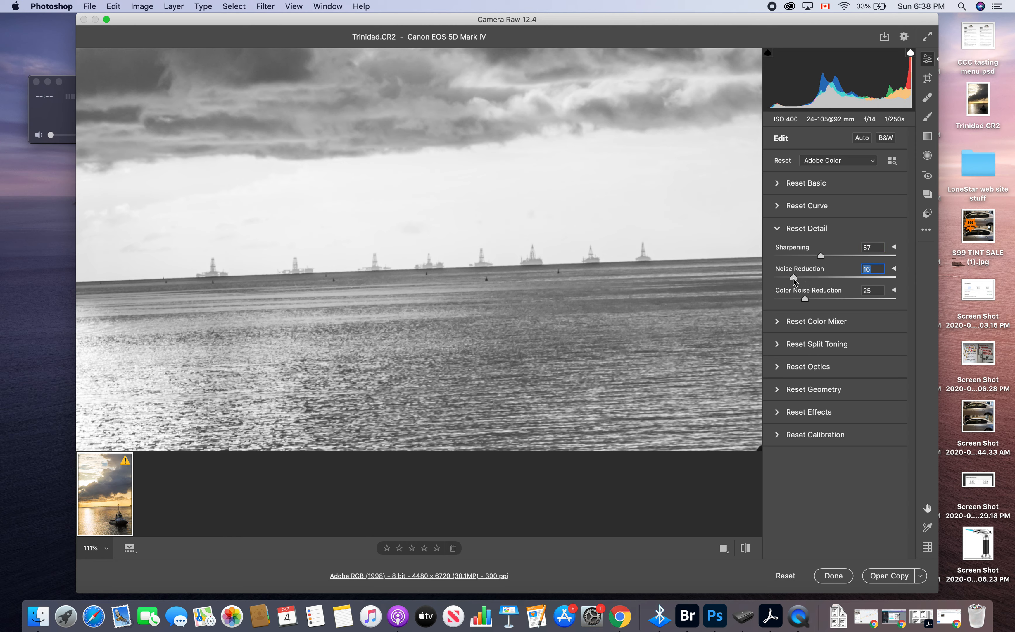
key(alt)
mouse_move(805, 299)
mouse_down()
mouse_move(838, 299)
mouse_move(811, 299)
mouse_up()
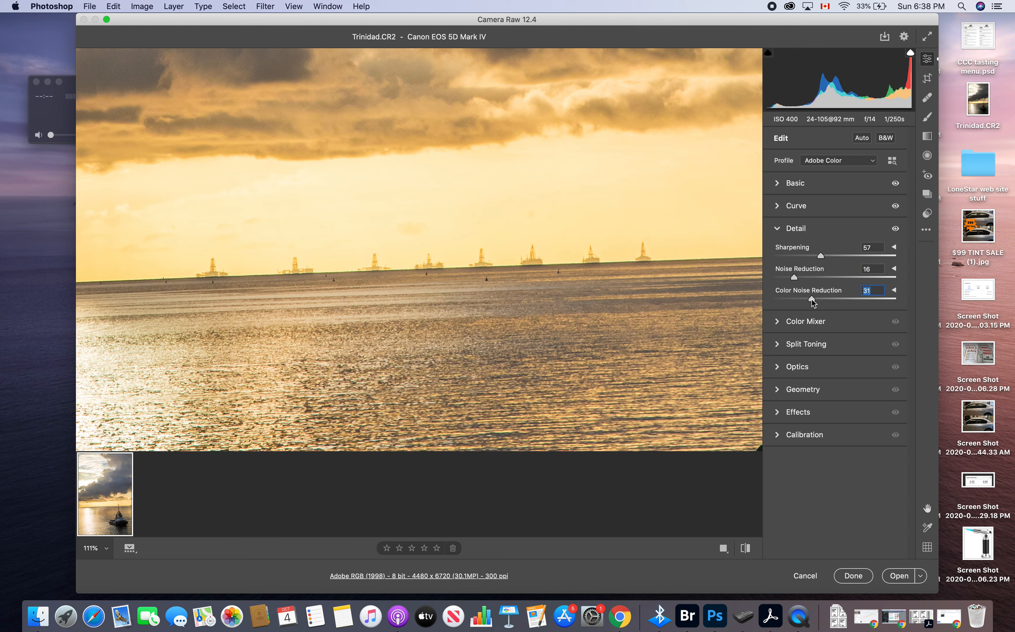
click(776, 228)
key(super+0)
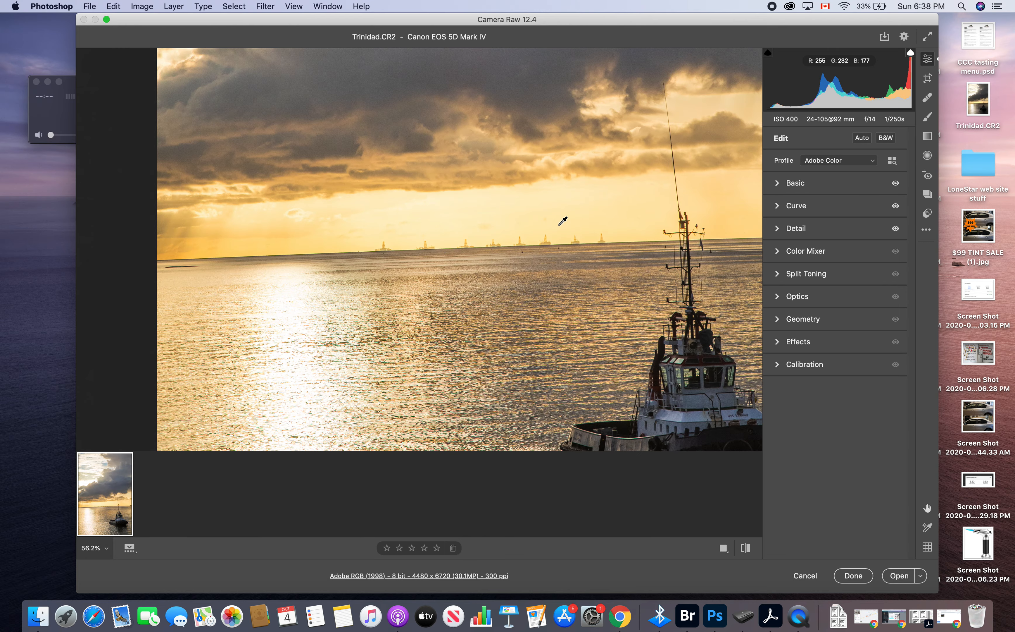
scroll(559, 225, down, 1)
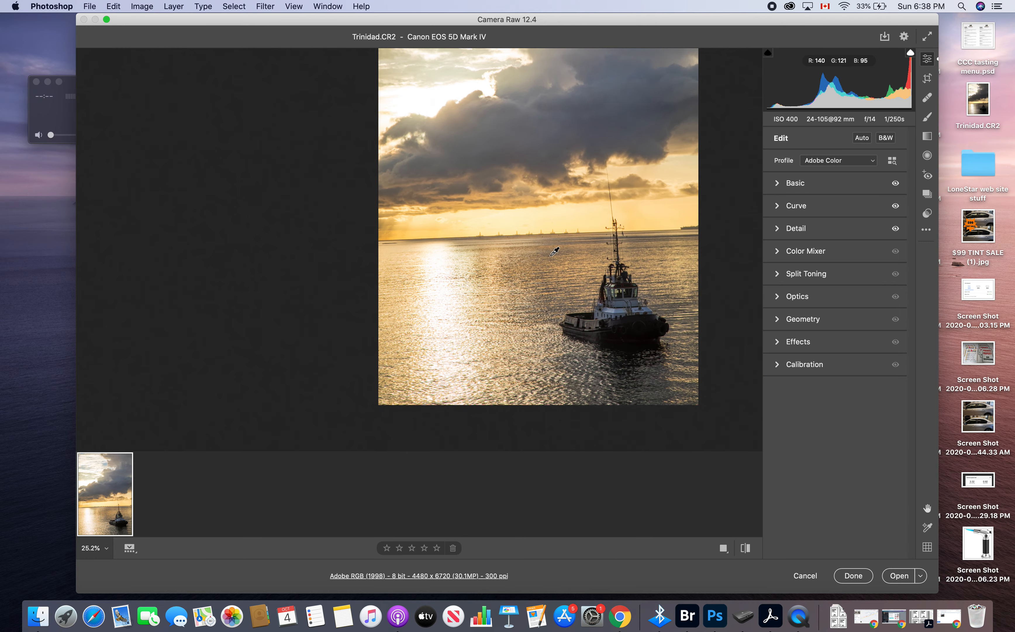
scroll(550, 258, down, 5)
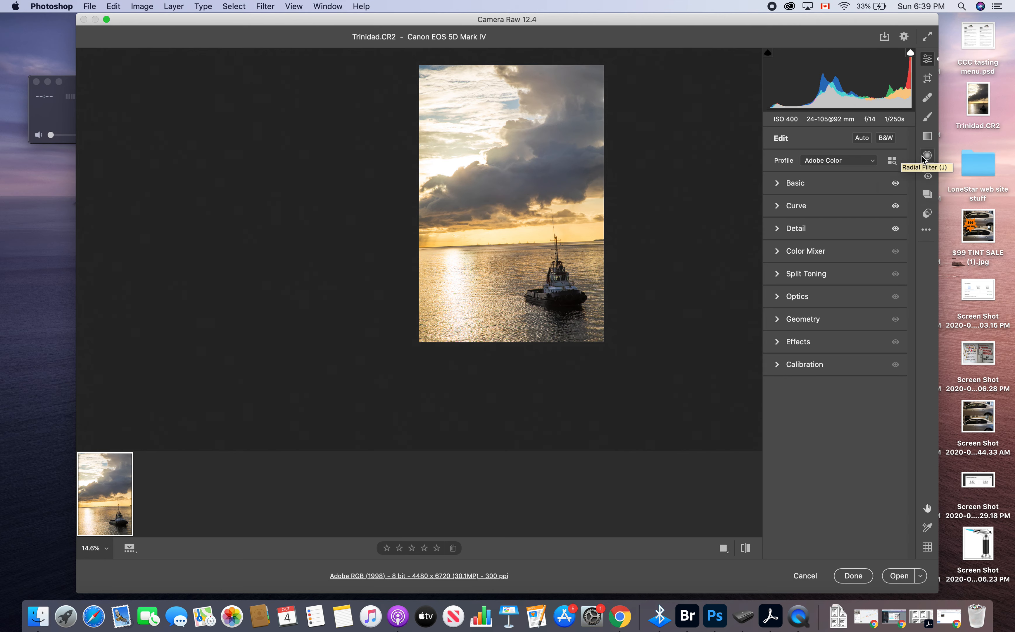
click(930, 119)
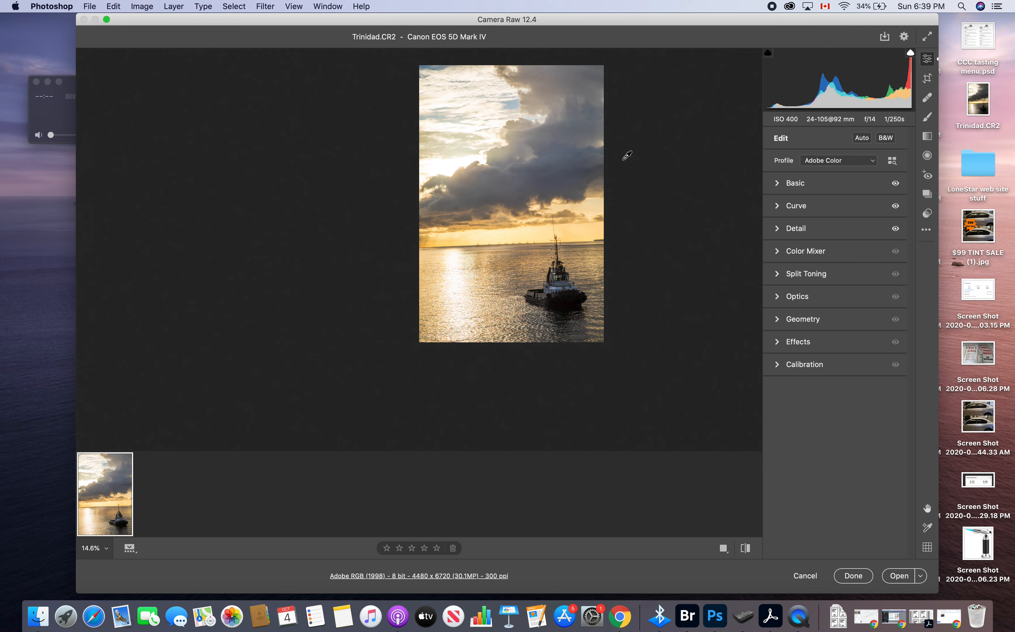
scroll(617, 172, up, 3)
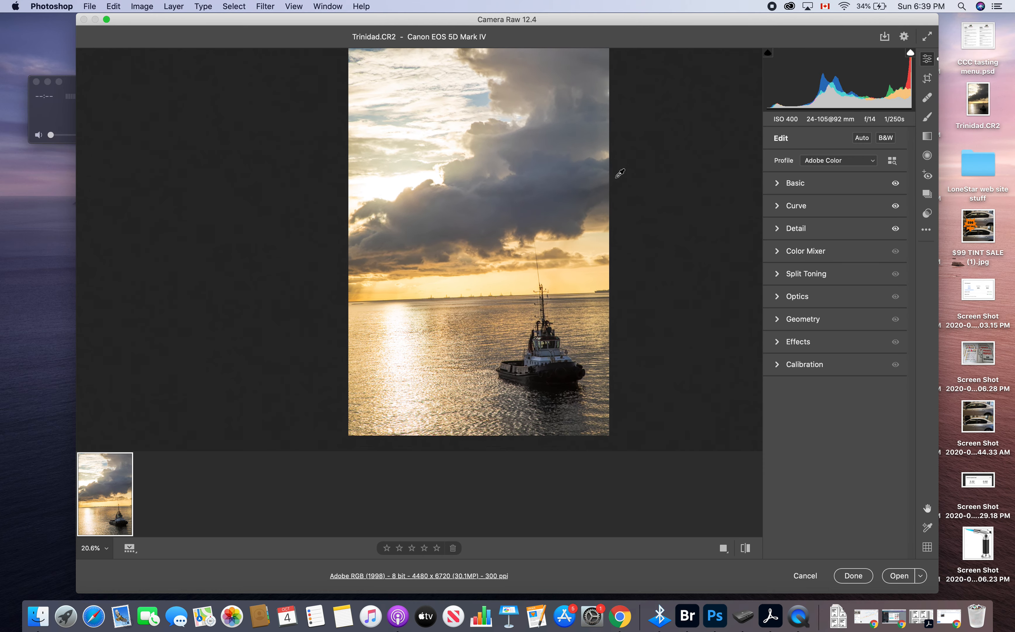
scroll(620, 172, down, 1)
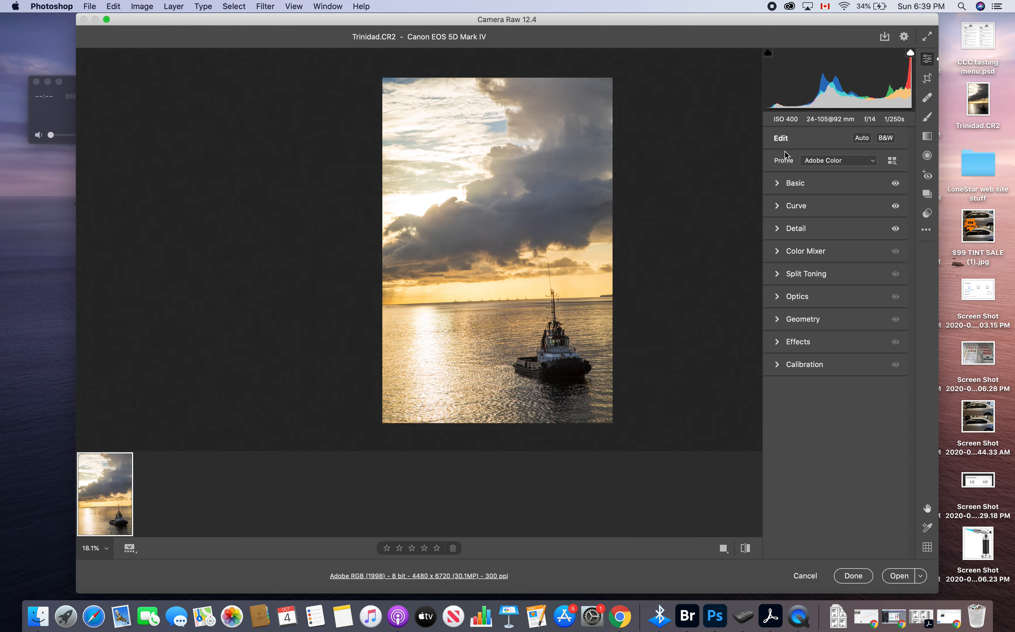
Crop the photo to the 4 x 5 / 8 x 10 aspect ratio, straighten it by 1.78 degrees and reposition the image slightly upward within the frame.
click(927, 78)
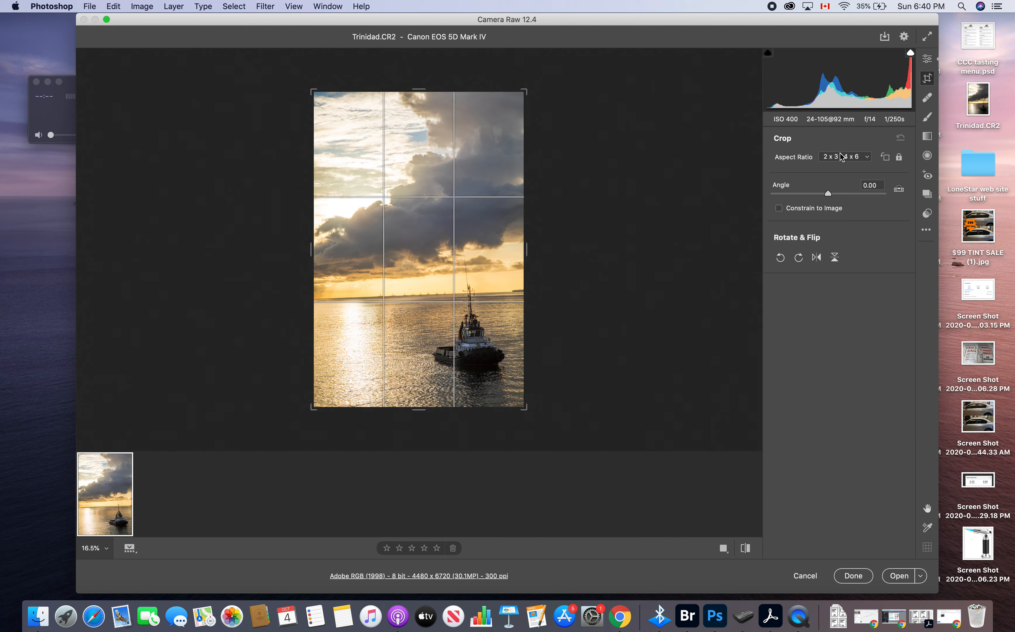
click(842, 157)
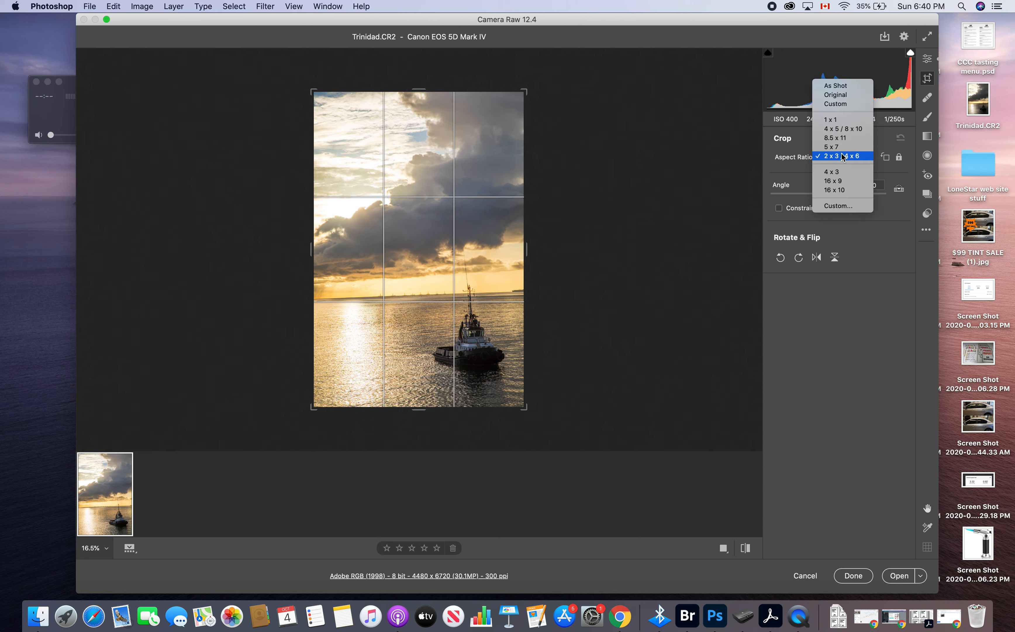
click(842, 129)
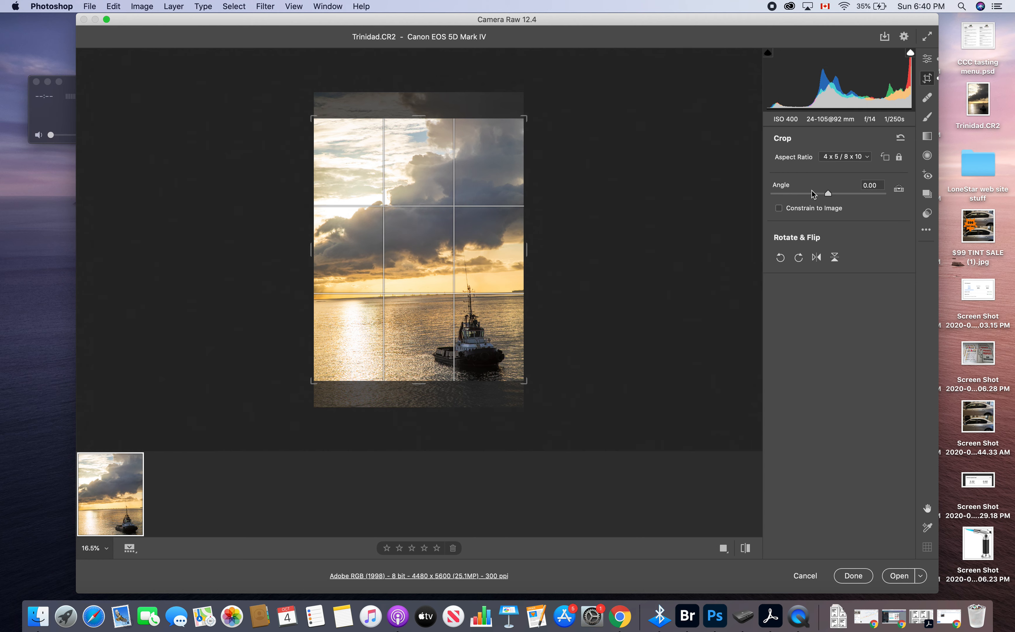
drag(828, 193, 837, 190)
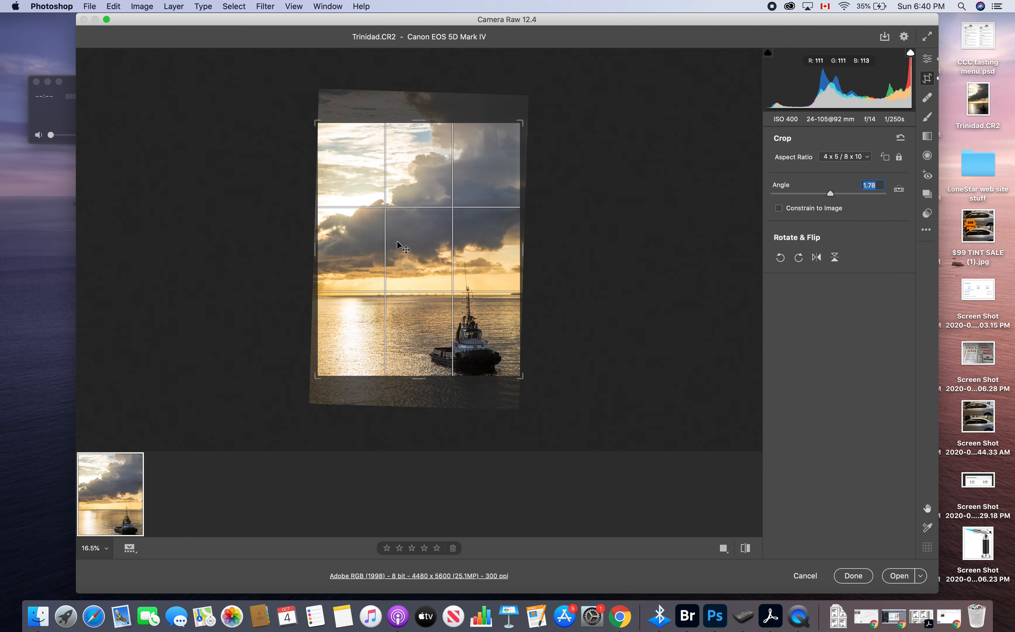
mouse_move(403, 255)
mouse_down()
mouse_move(404, 236)
mouse_move(408, 244)
mouse_up()
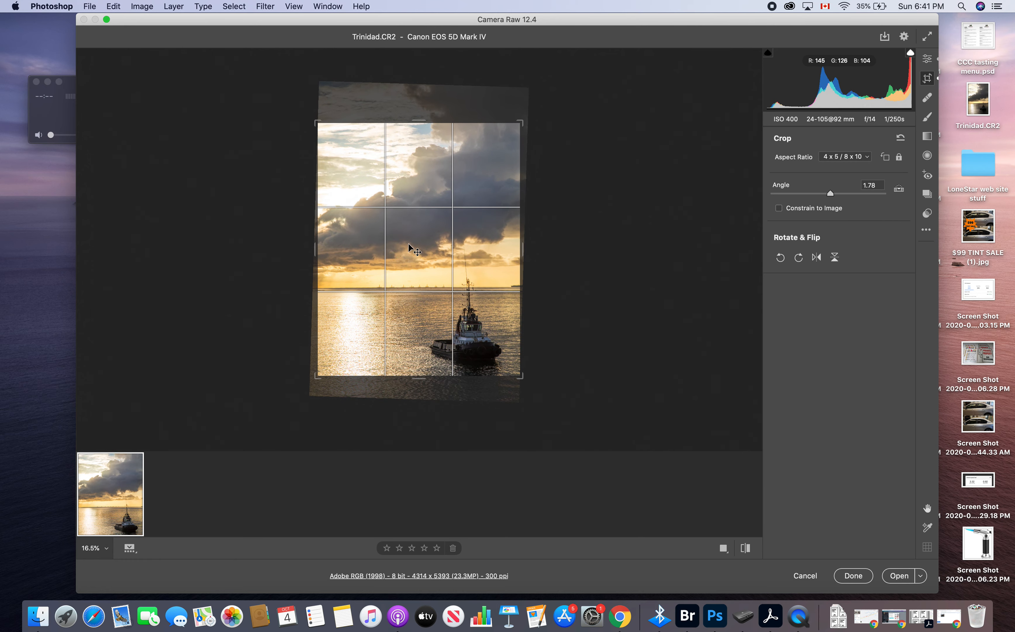
click(446, 395)
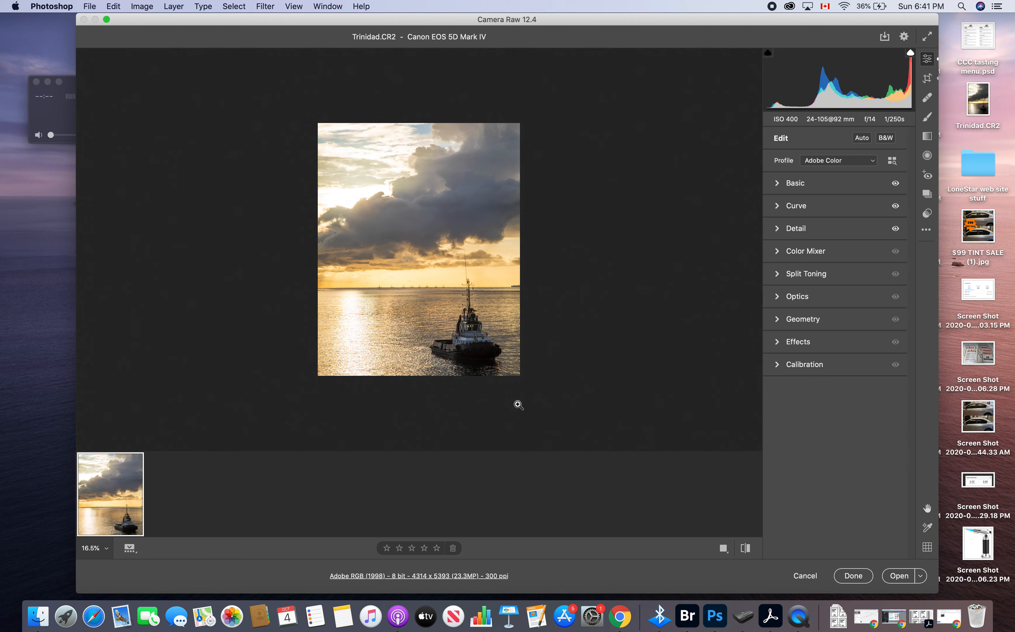
Review the workflow preferences for color space, bit depth, image sizing and resolution, and cancel the dialog.
click(89, 6)
click(89, 6)
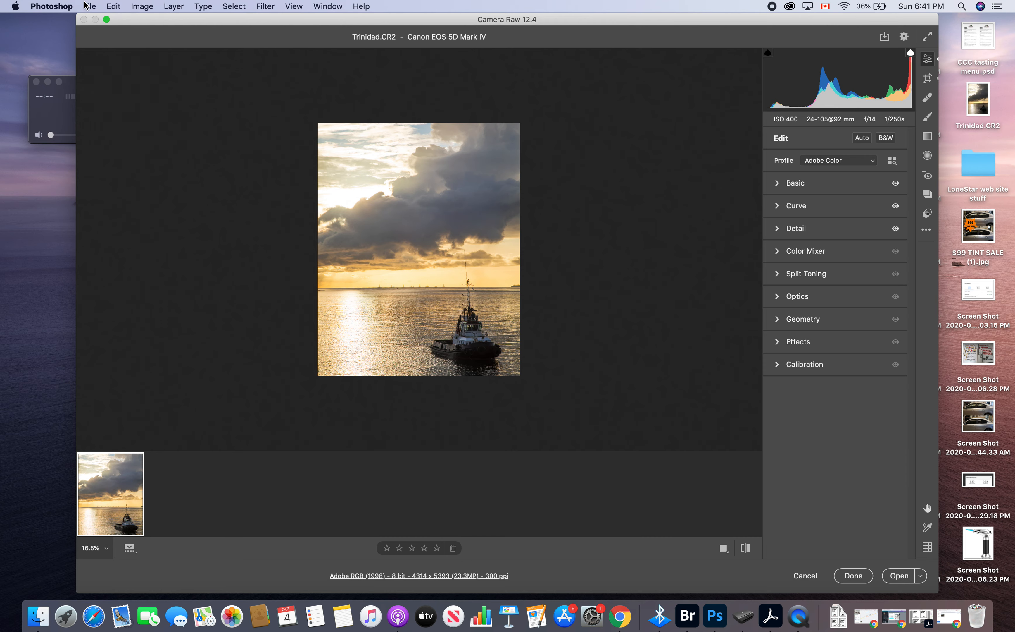
click(130, 548)
click(130, 548)
click(469, 576)
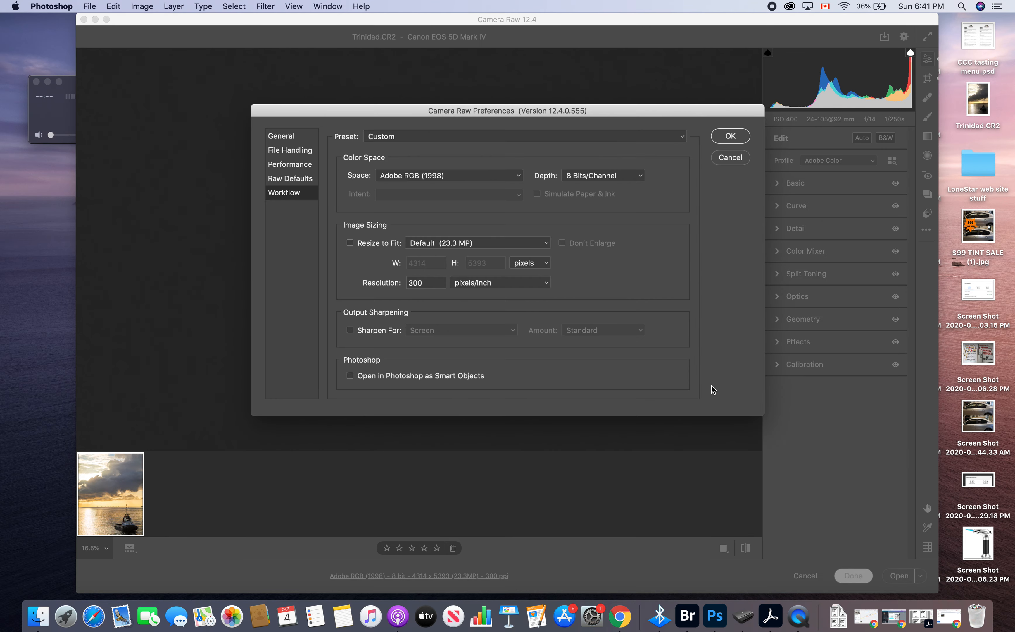
click(730, 159)
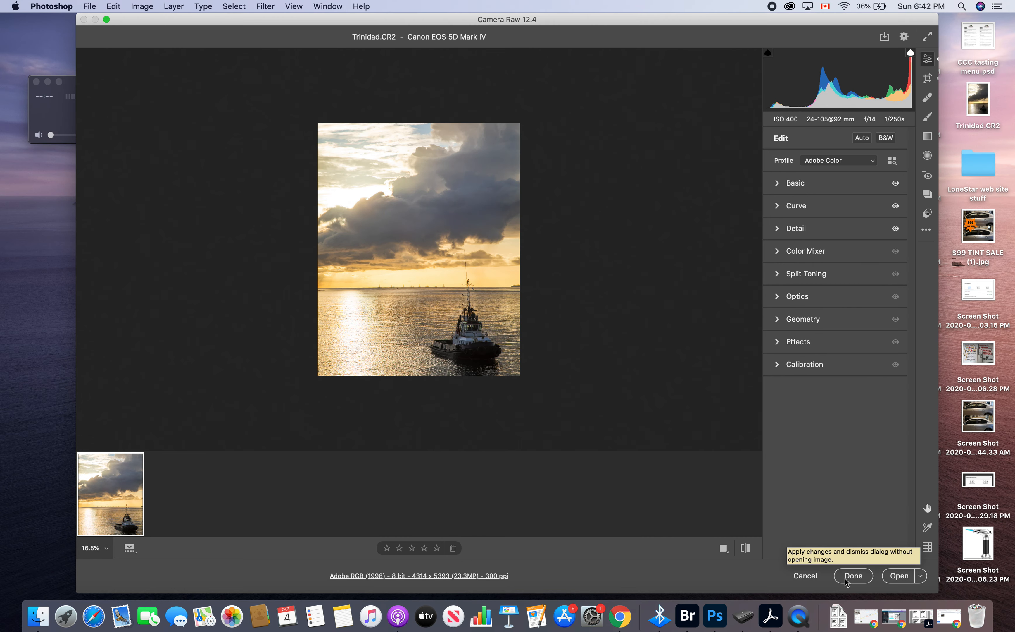
Apply the raw edits to Trinidad.CR2 and close Camera Raw without opening the image.
click(922, 576)
click(878, 509)
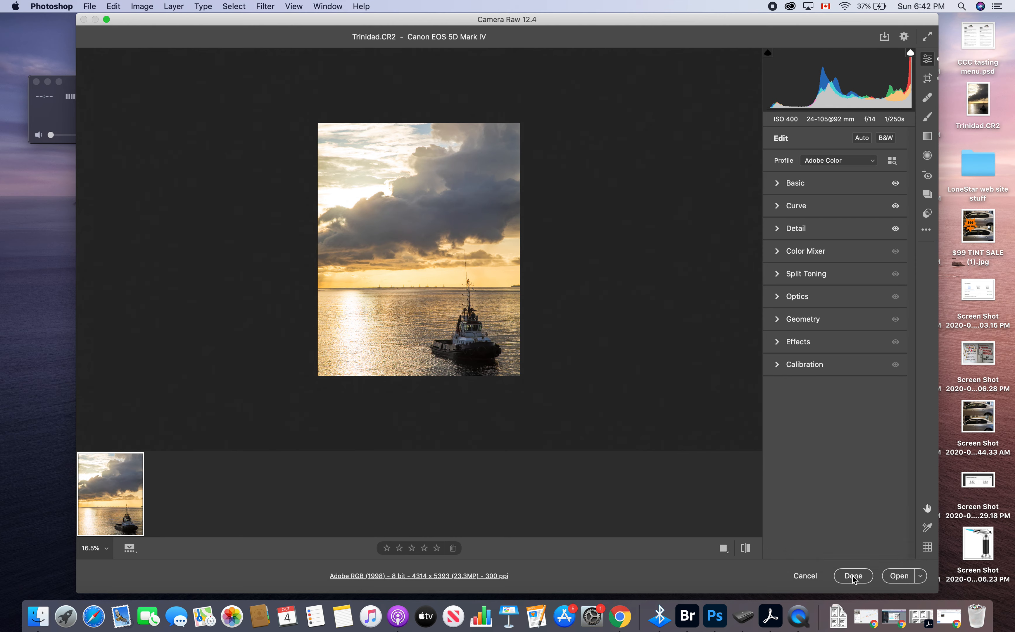
click(852, 576)
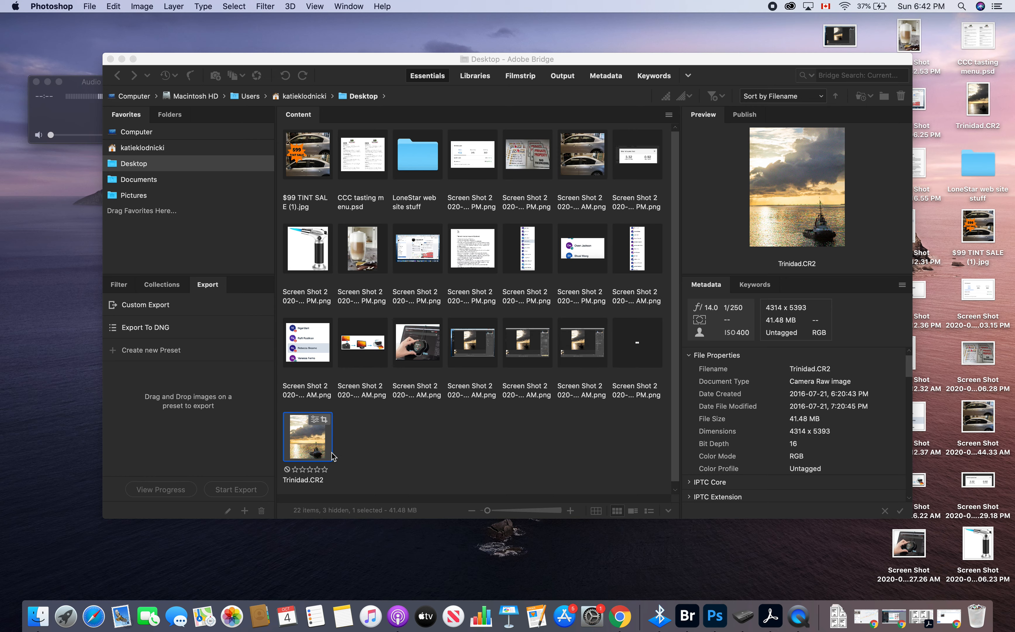
Close the Bridge window and briefly preview the 2020-09-25 10.59.44 AM screenshot on the desktop.
click(109, 59)
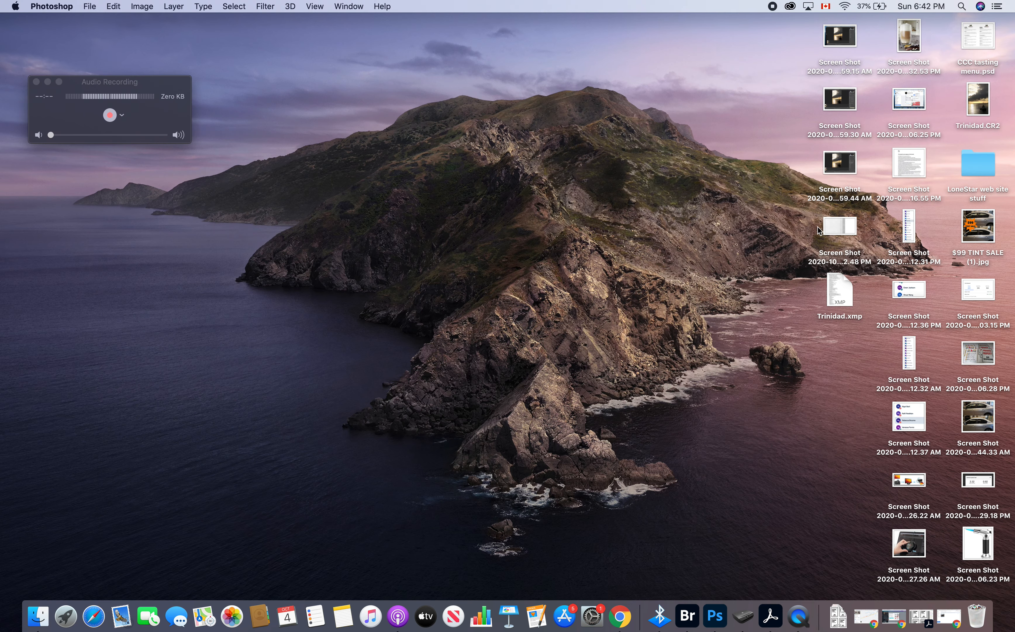
click(838, 168)
key(space)
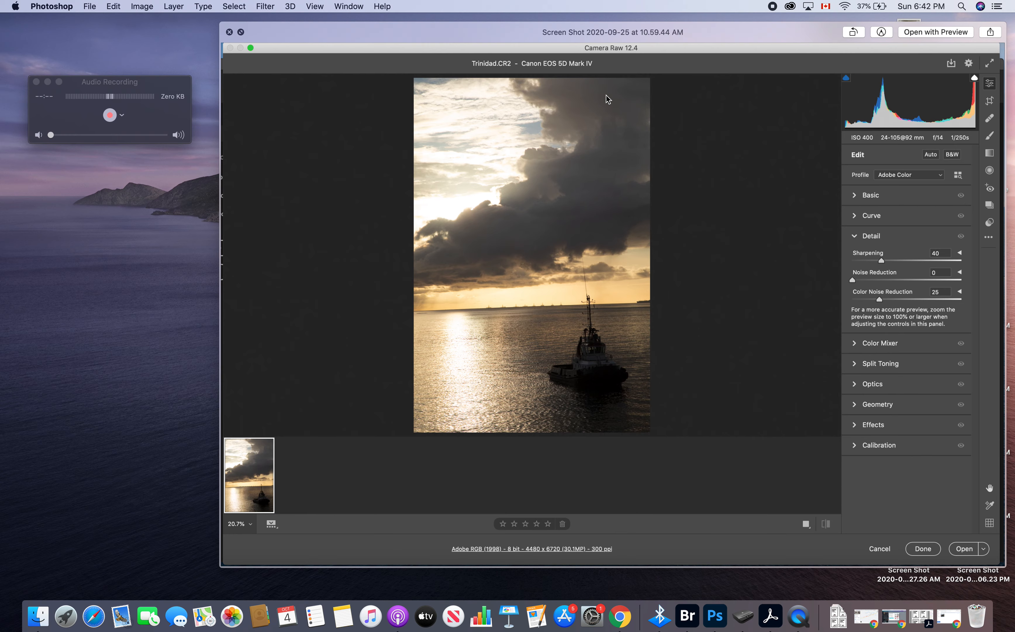
click(230, 34)
key(space)
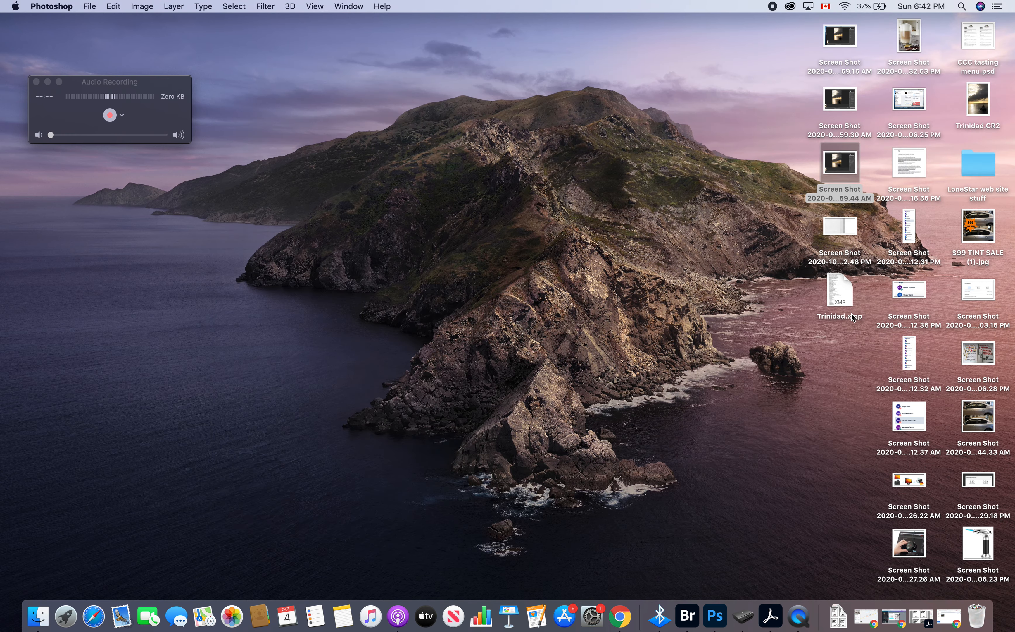
Preview the contents of the Trinidad.xmp sidecar file on the desktop and close the preview.
click(840, 293)
key(space)
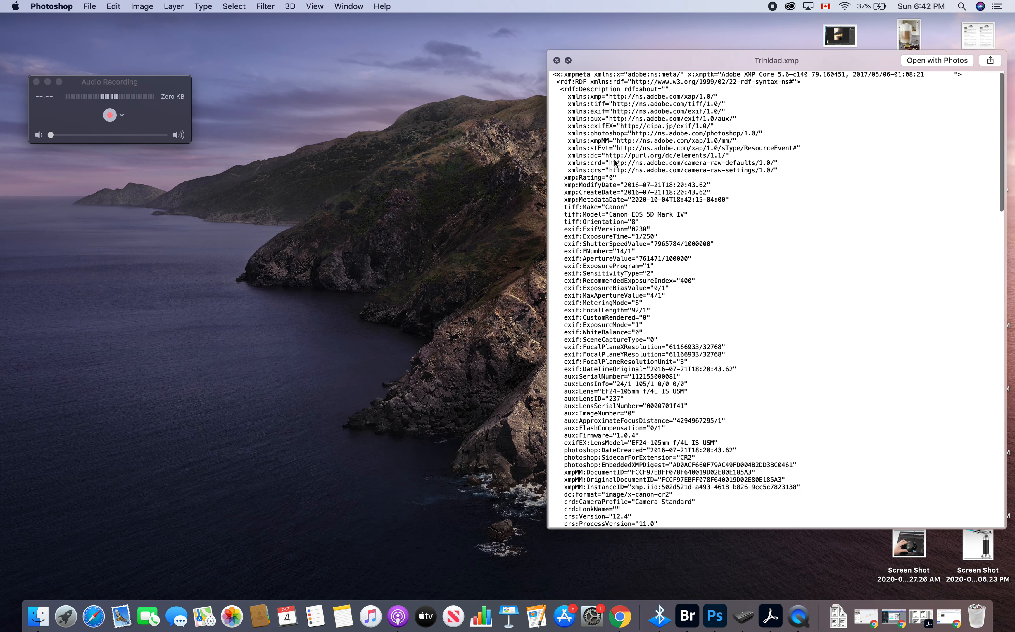
click(559, 60)
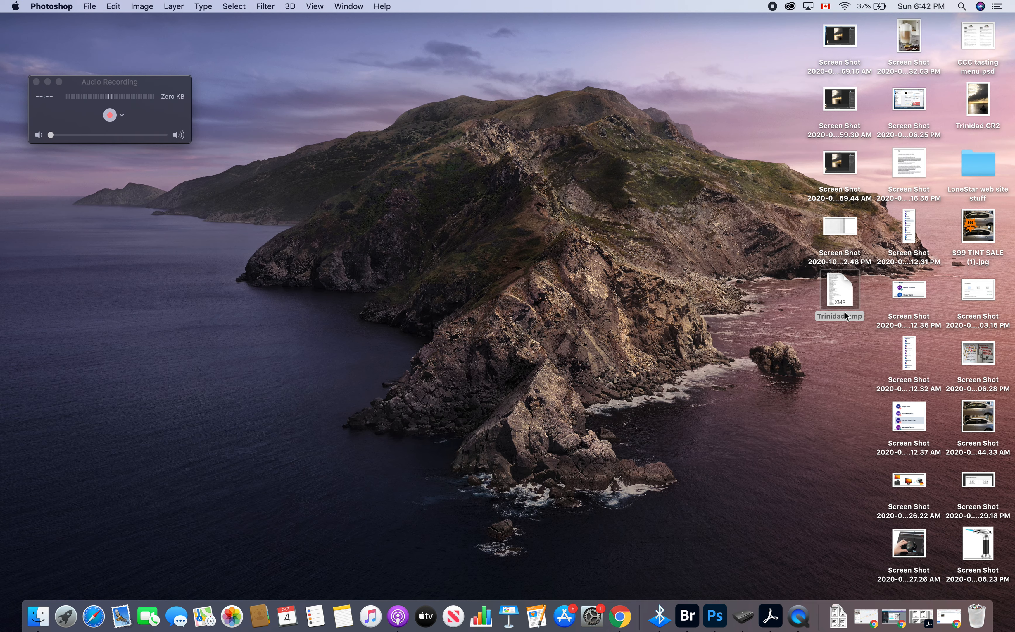
Move Trinidad.CR2 to an open area in the middle of the desktop and place the Trinidad.xmp sidecar file beside it.
click(979, 96)
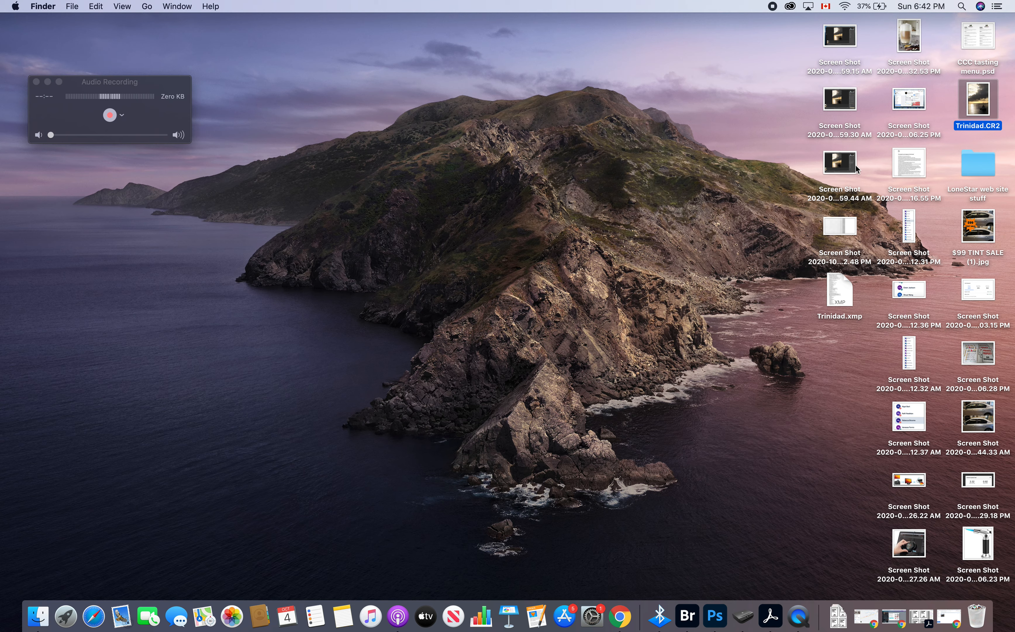
click(985, 95)
drag(985, 95, 551, 218)
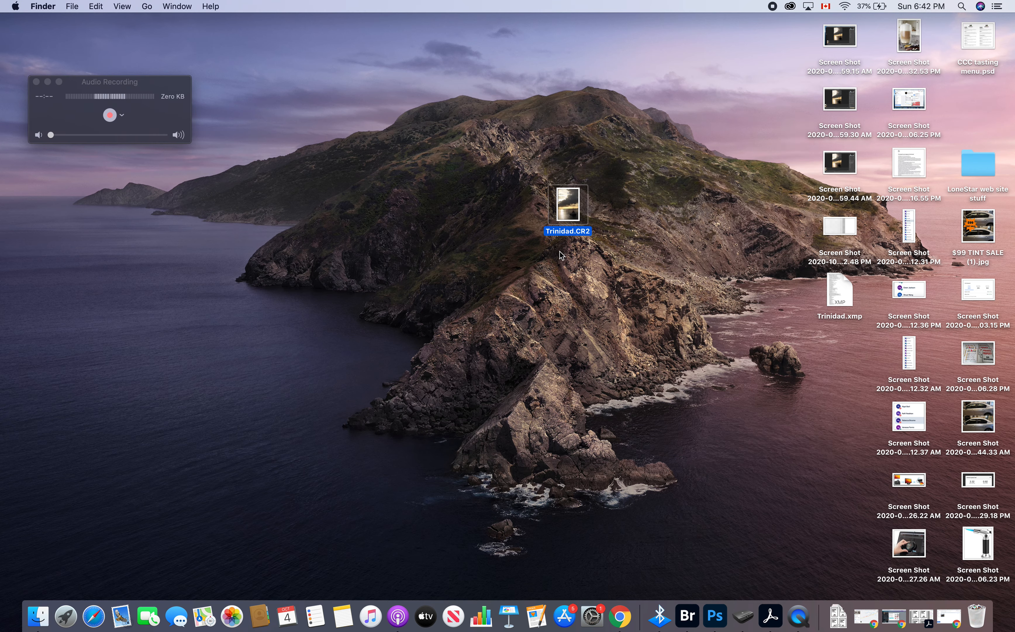
click(839, 303)
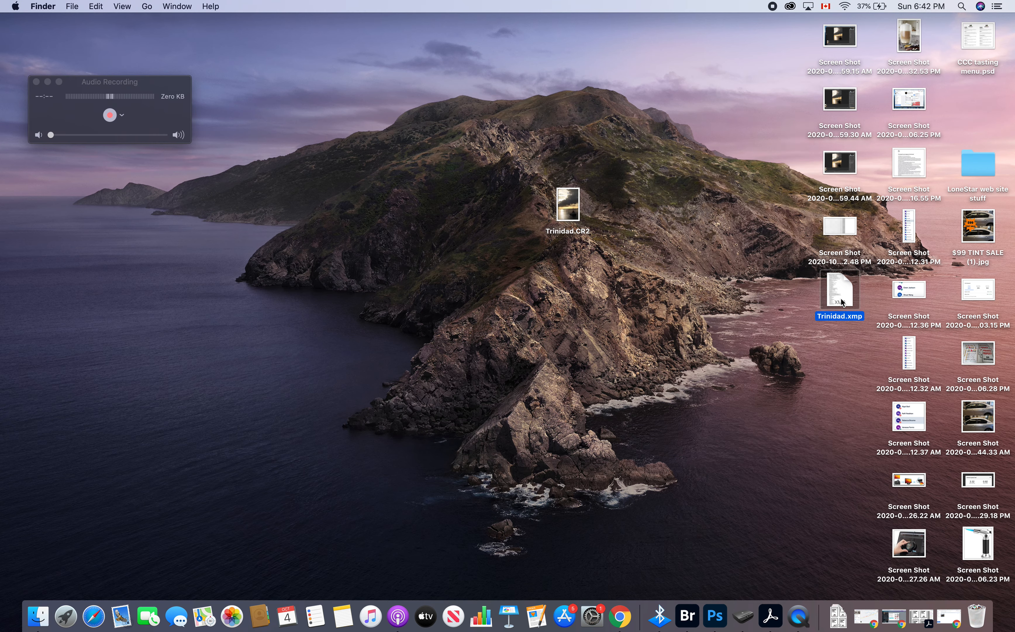
key(space)
click(556, 60)
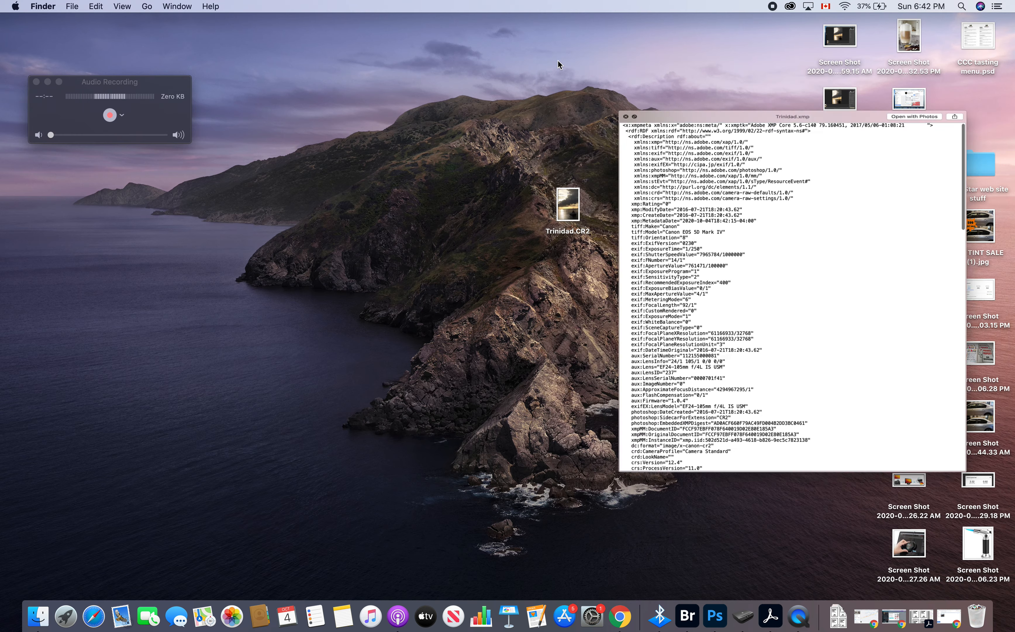
drag(844, 298, 624, 217)
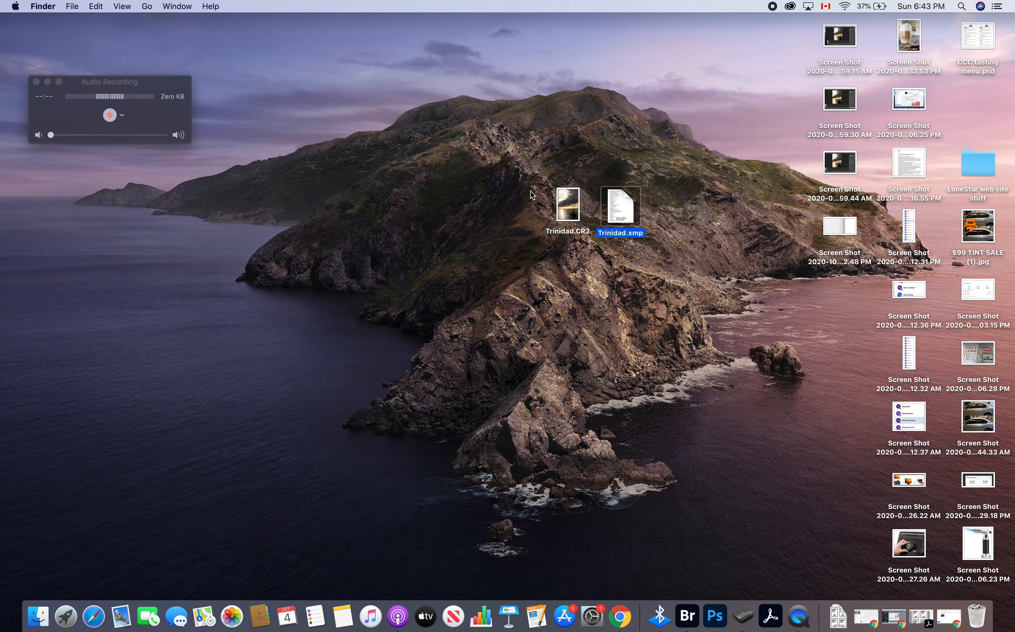